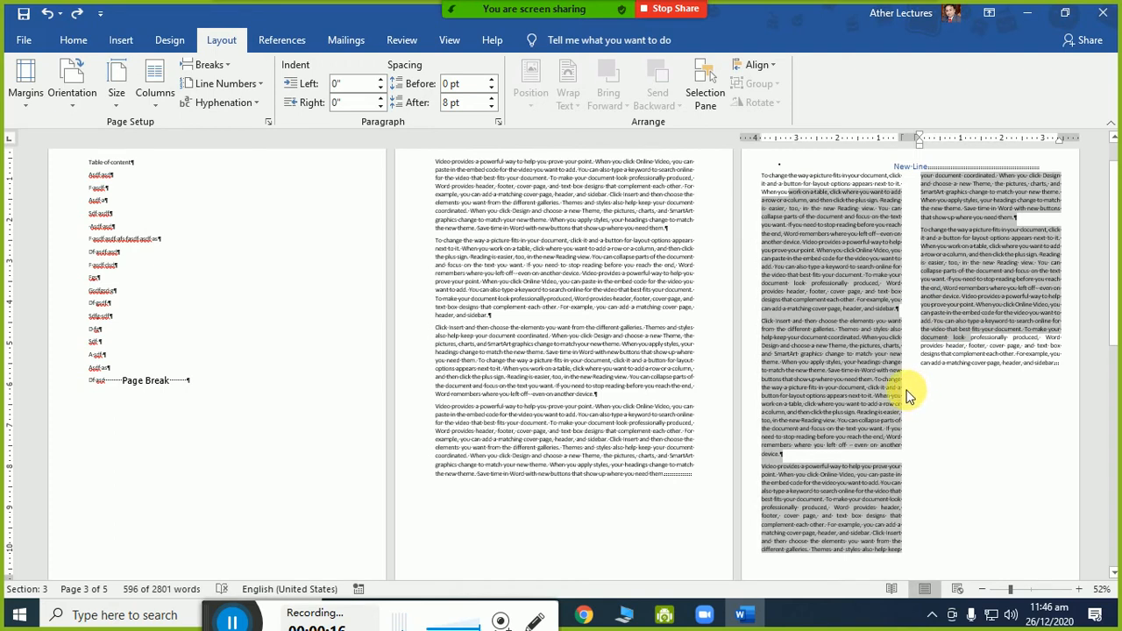
Step: Insert a column break after "prove your point." in the first column of page 3
left_click(813, 251)
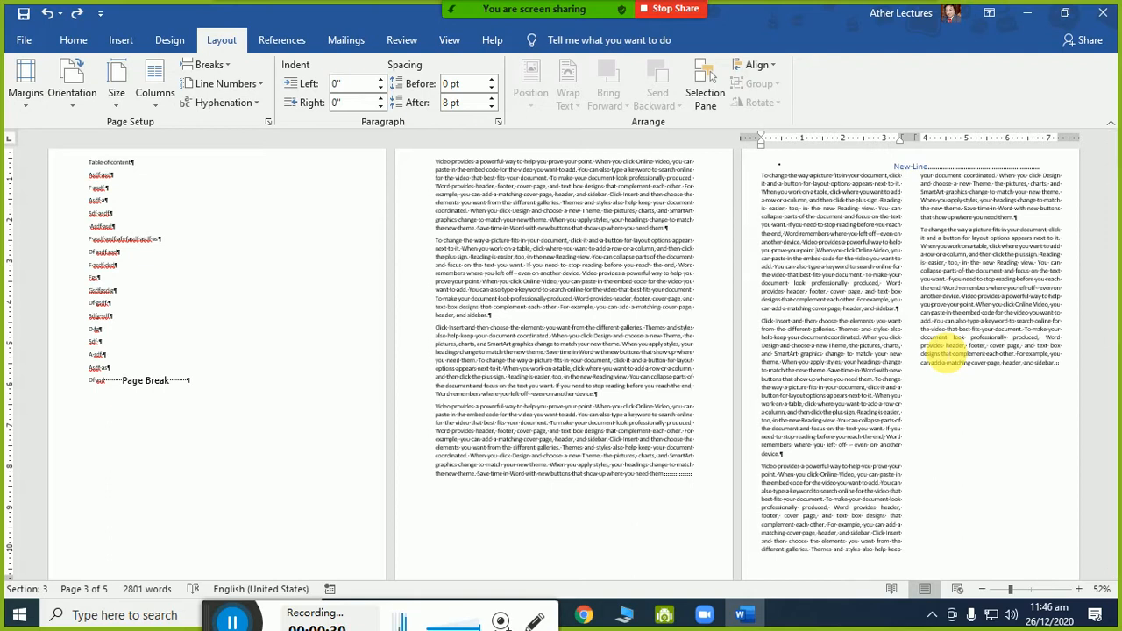
key("ctrl+shift+Return")
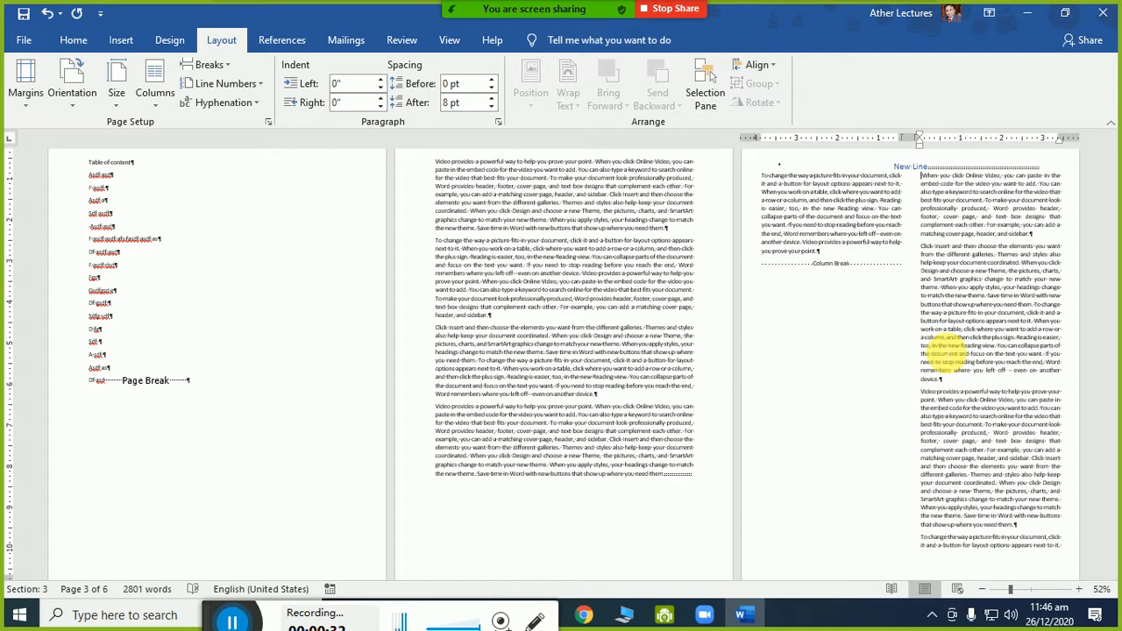
left_click(779, 268)
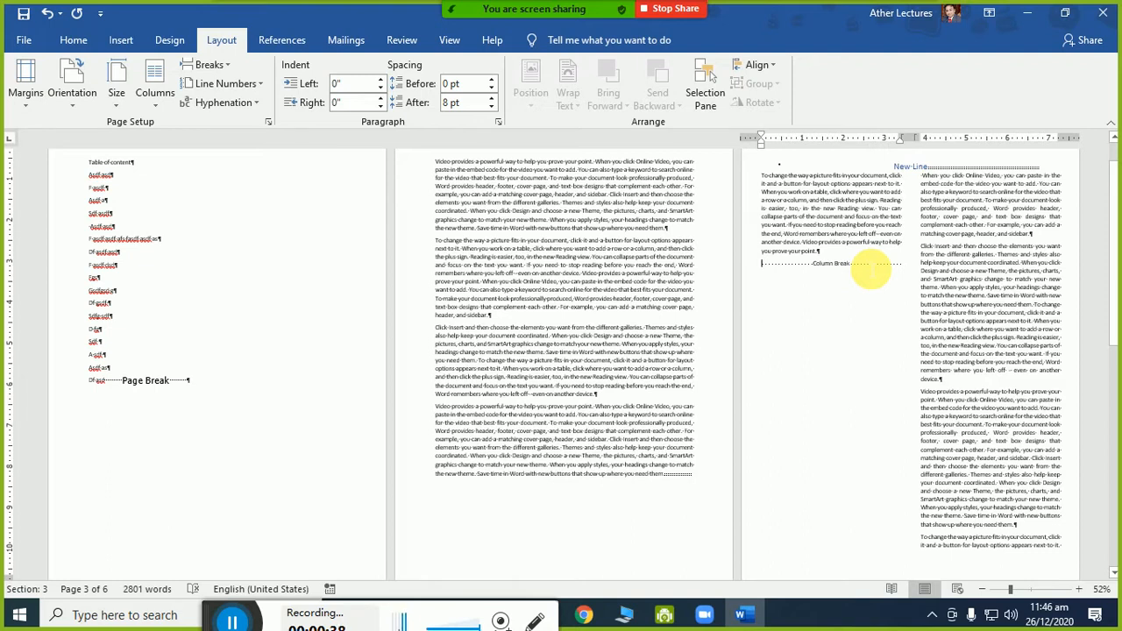
left_click_drag(789, 192, 815, 258)
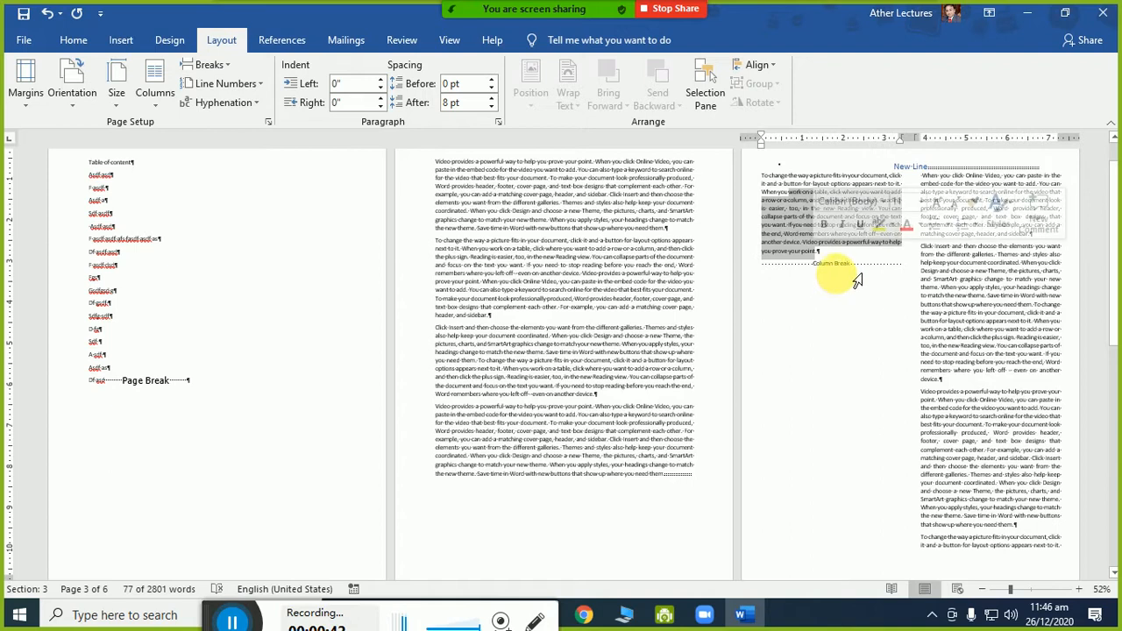
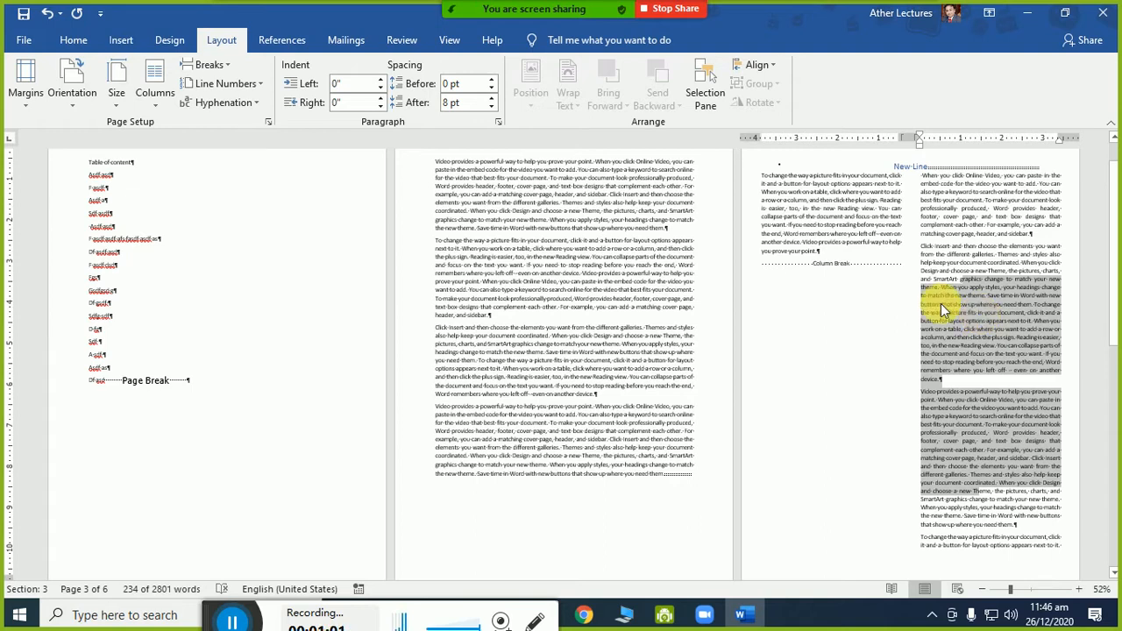
left_click_drag(824, 253, 864, 276)
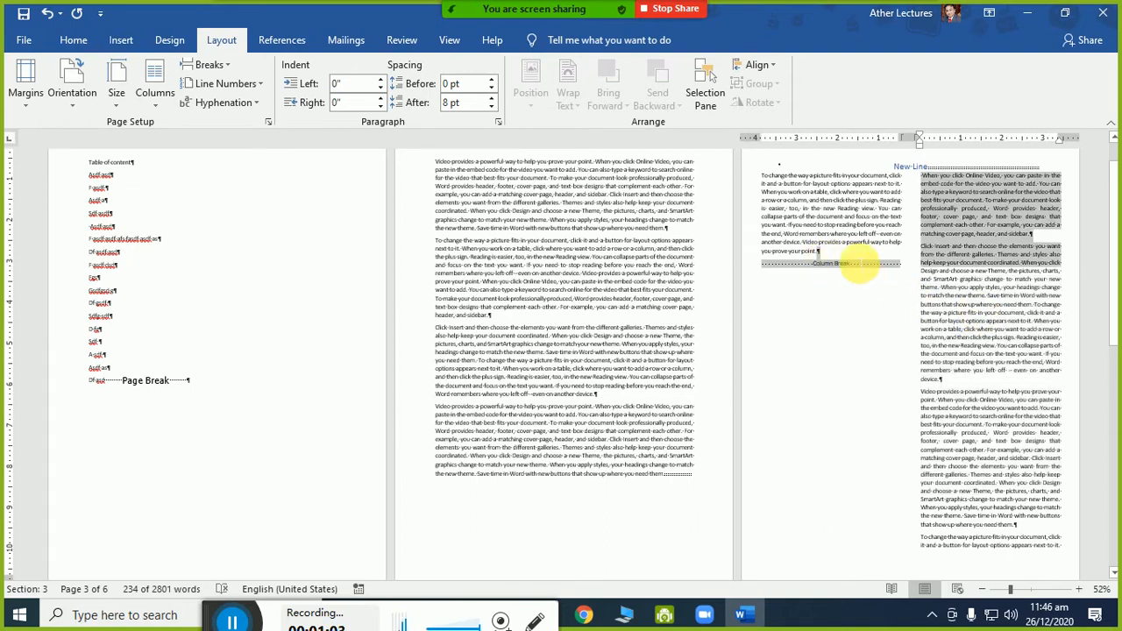
left_click(866, 256)
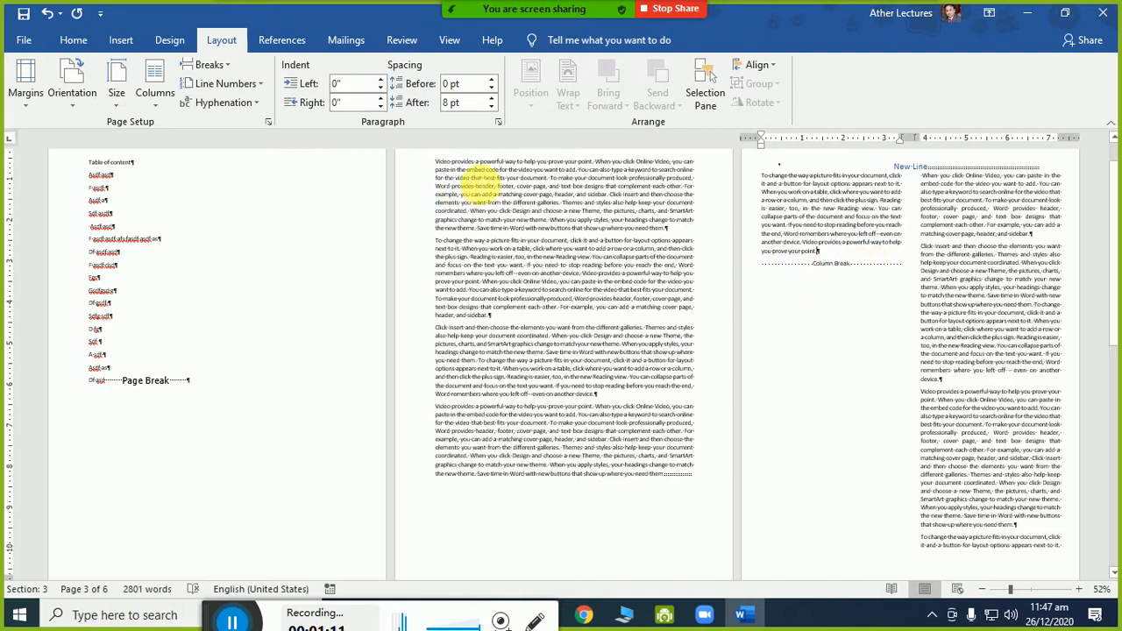
Step: Draw a star about 2.88" high and 2.96" wide below the column break, and delete it
left_click(139, 40)
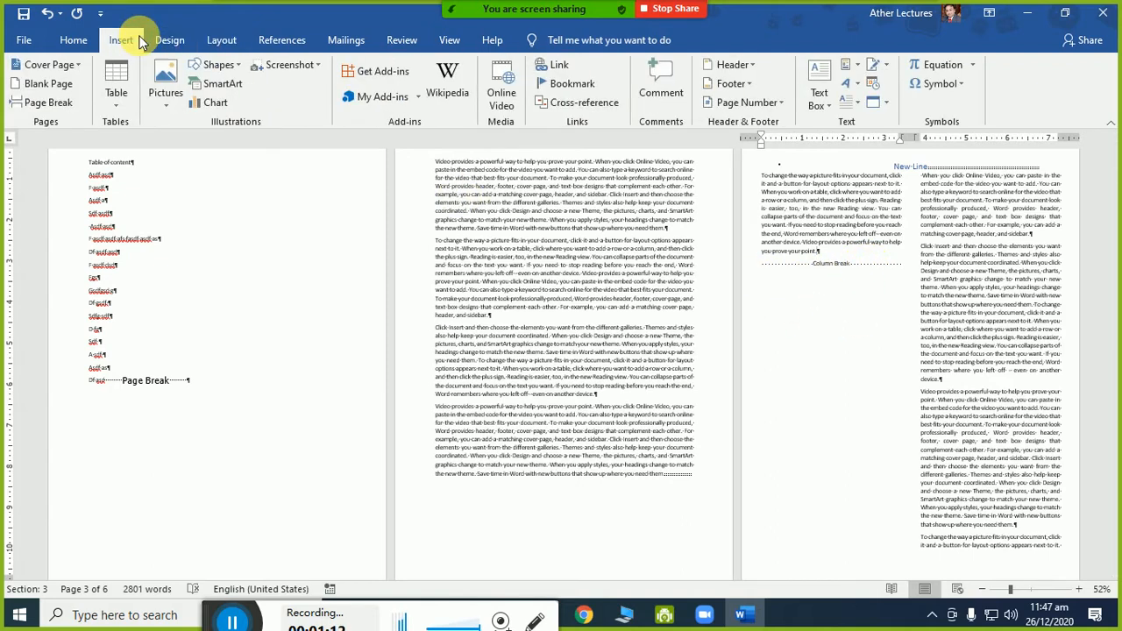
left_click(224, 70)
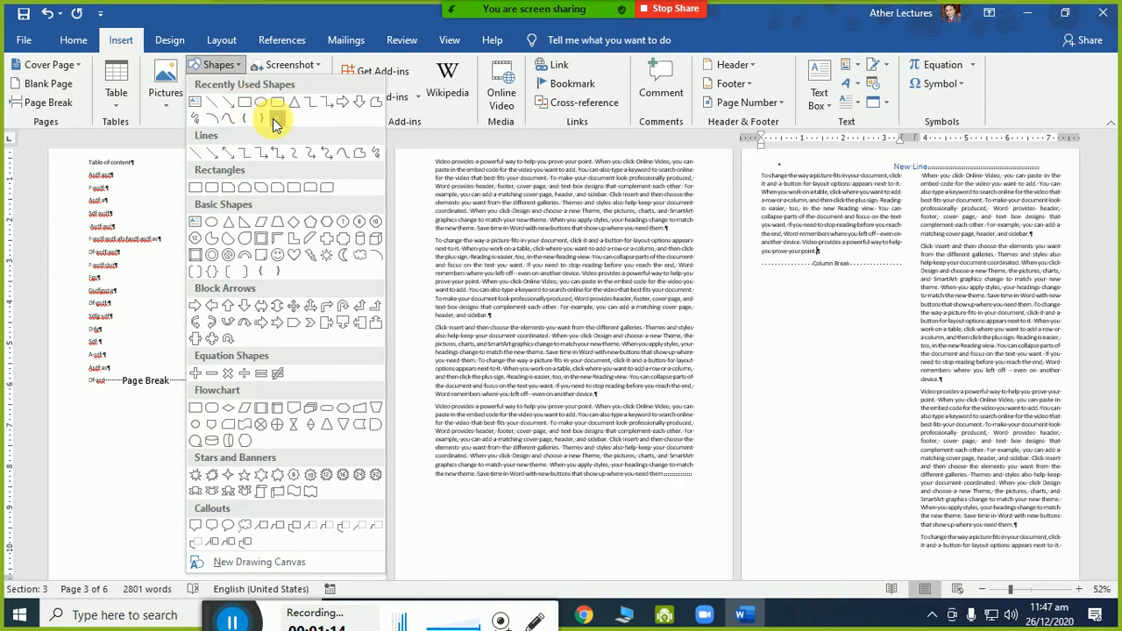
left_click(277, 118)
left_click_drag(904, 412, 892, 414)
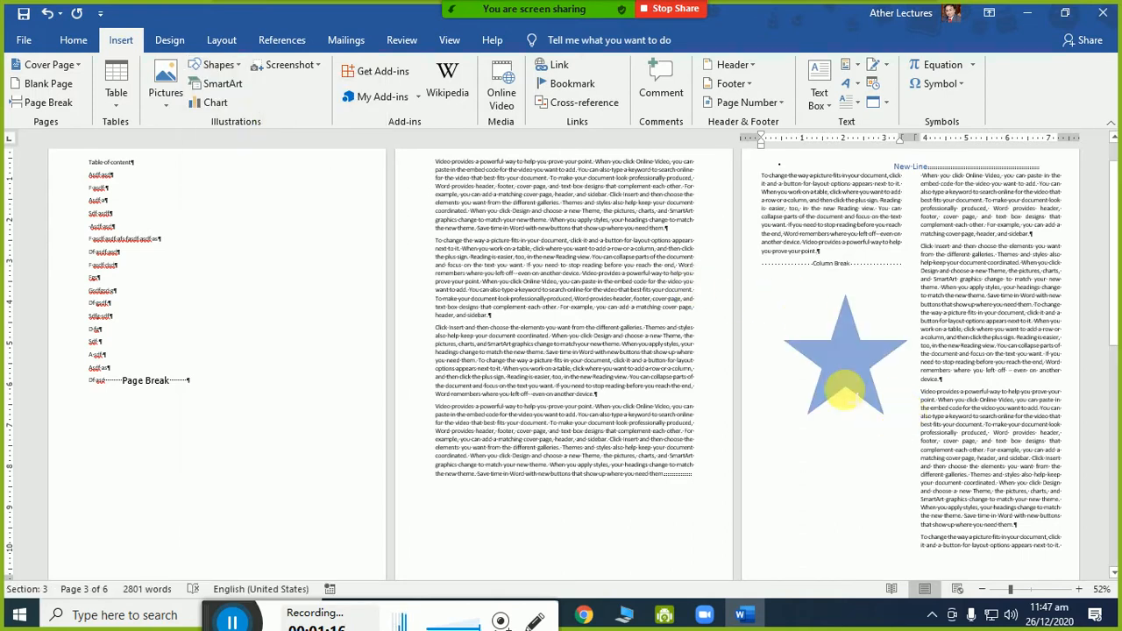
left_click_drag(840, 371, 837, 371)
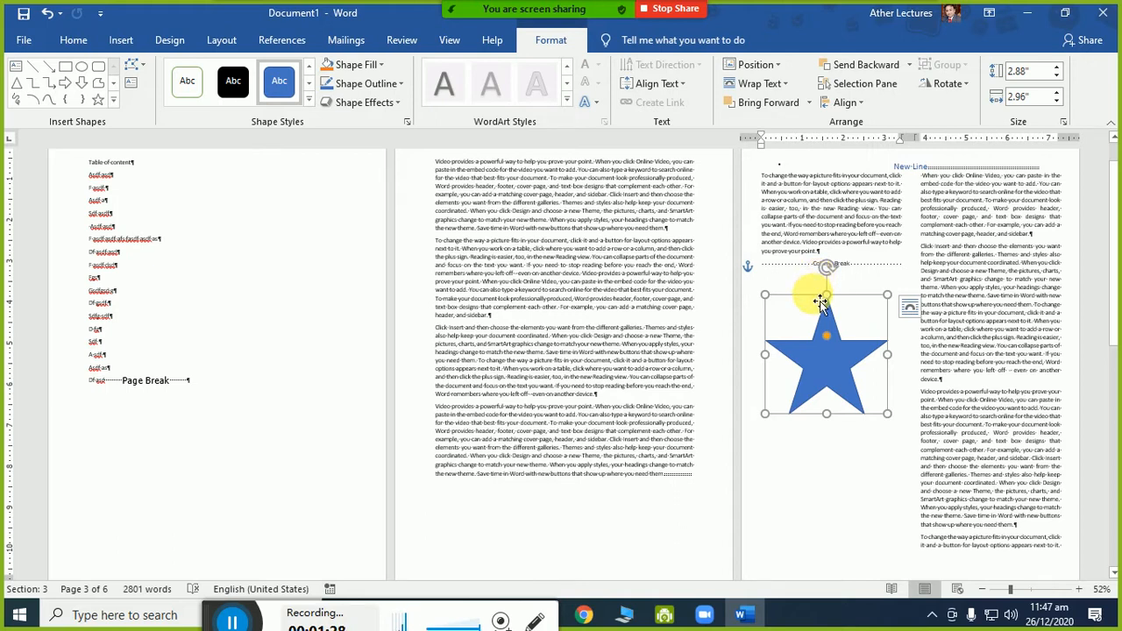
key("Delete")
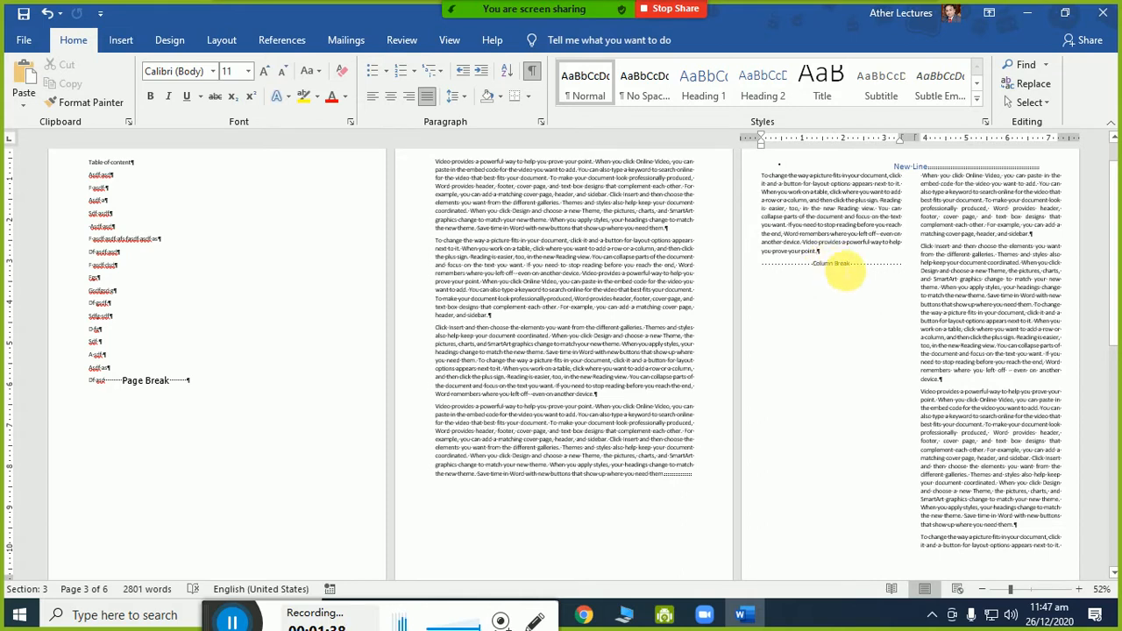
Step: Delete the column break from the first column of page 3
left_click_drag(844, 273, 847, 262)
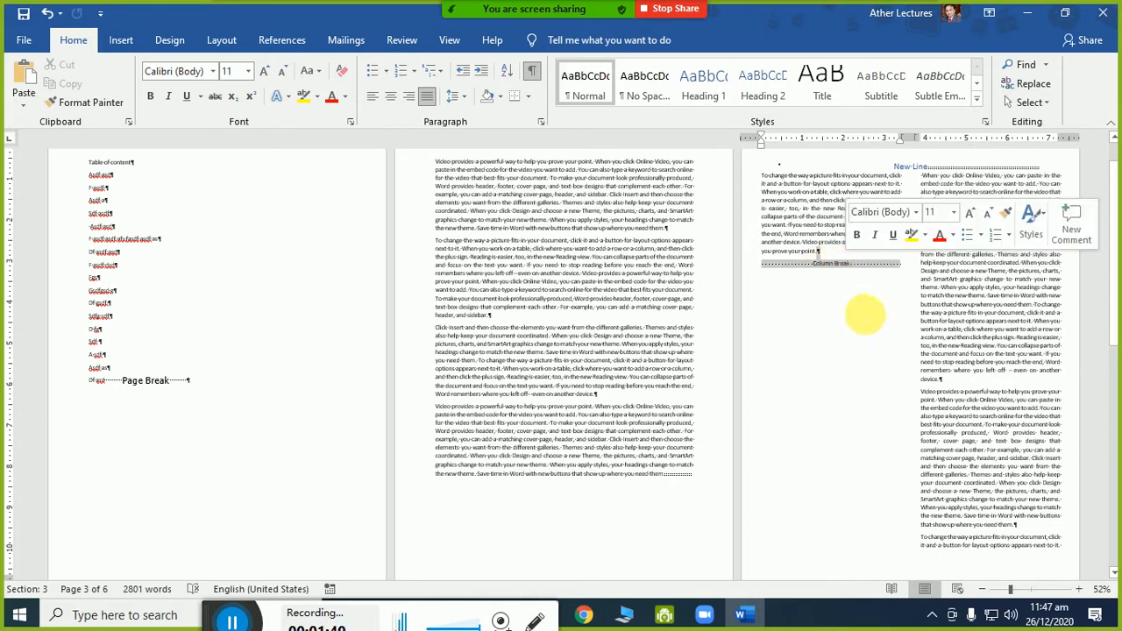
key("Delete")
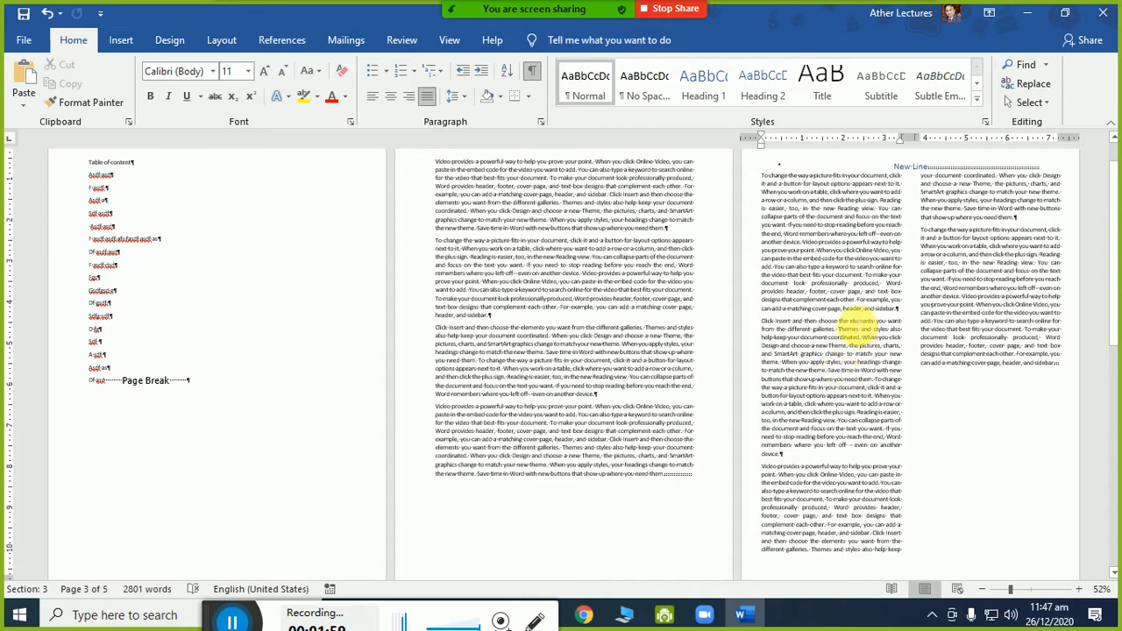
Step: Insert a text wrapping break after "prove your point." in the first column of page 3, and undo it
left_click(821, 254)
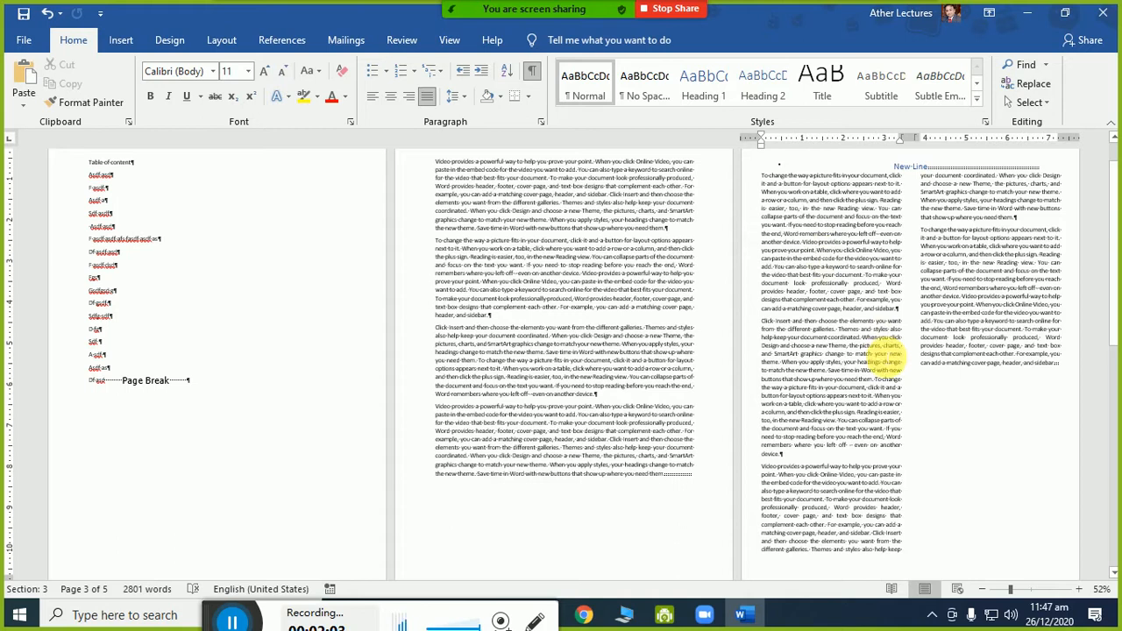
left_click(221, 41)
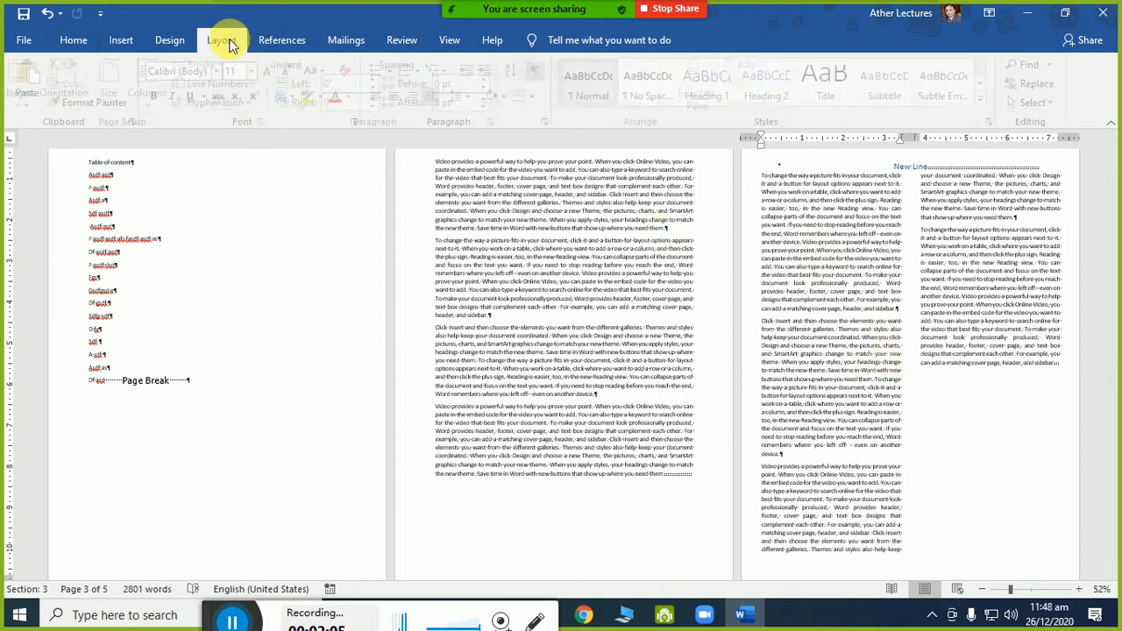
left_click(213, 66)
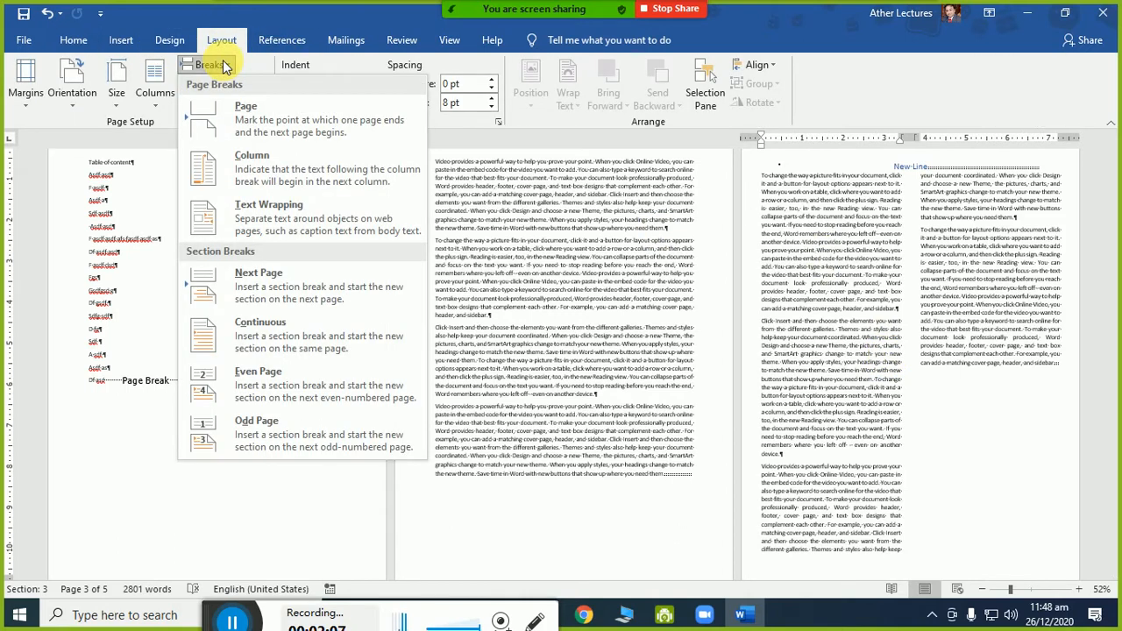
left_click(253, 229)
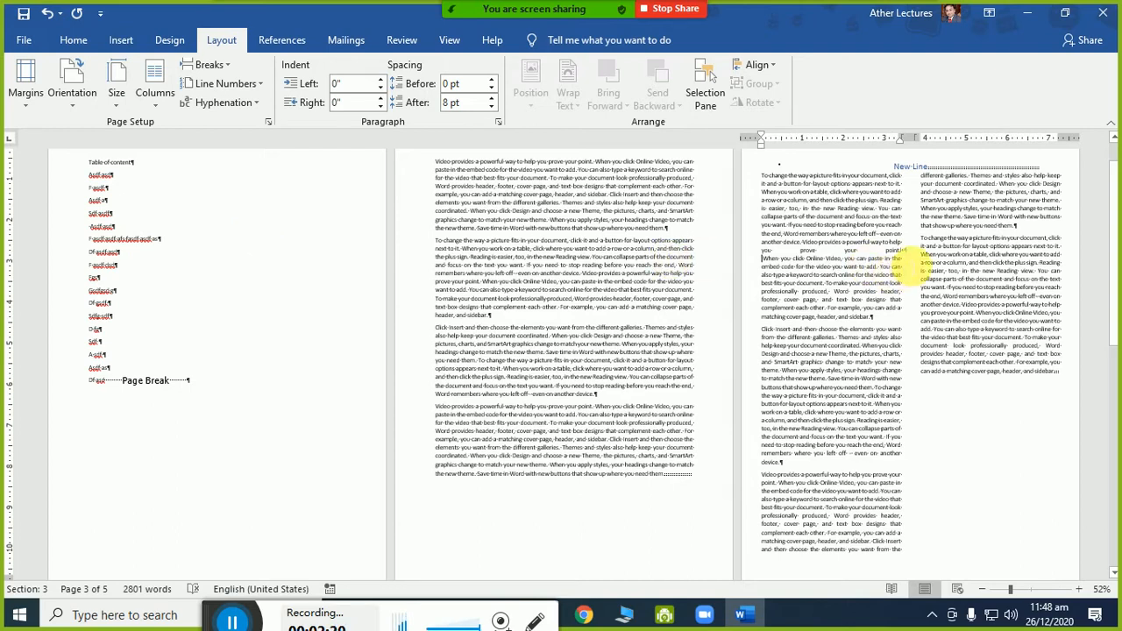
left_click_drag(891, 242, 909, 254)
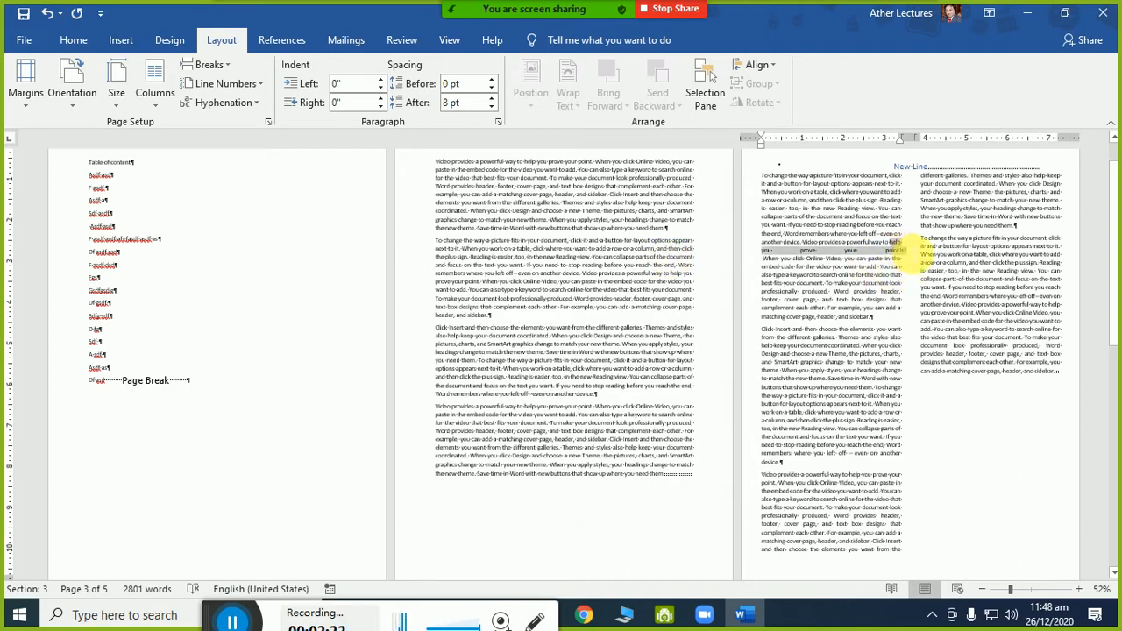
left_click(892, 319)
key("ctrl+z")
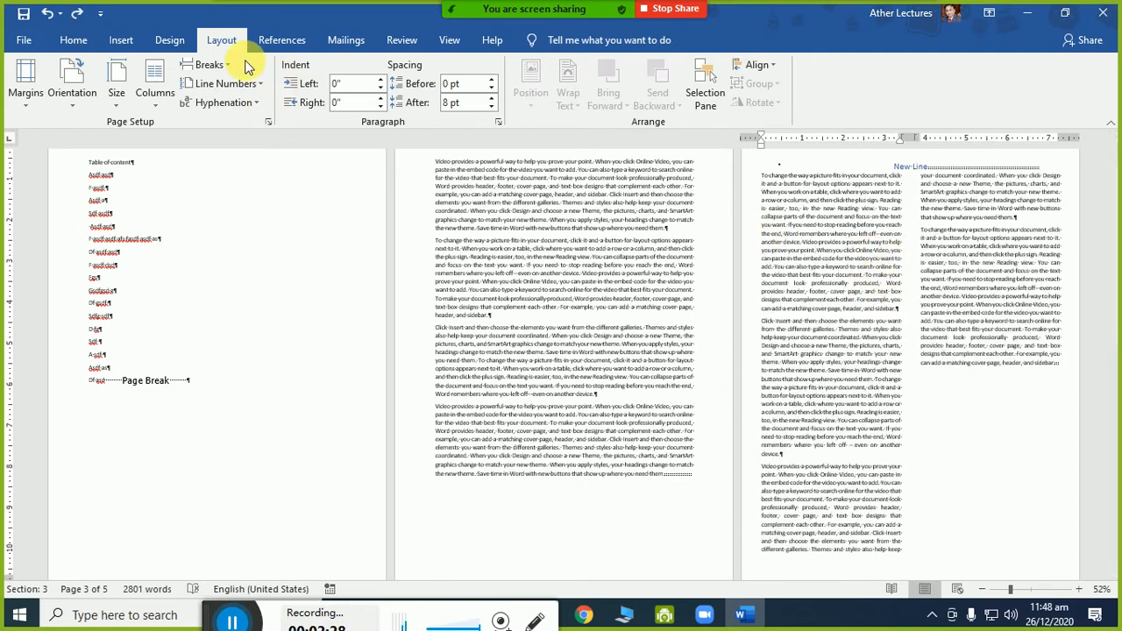
Step: Reinsert the text wrapping break, and draw a rectangle about 0.94" high and 1.06" wide in the first column with Square text wrapping
left_click(221, 73)
left_click(259, 232)
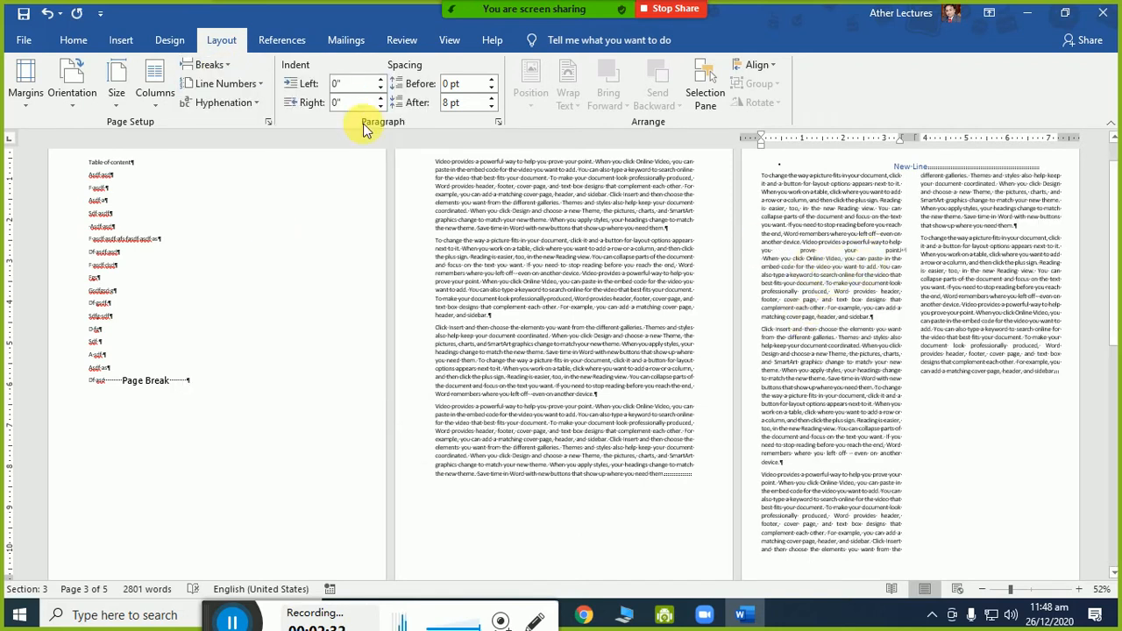
left_click(118, 40)
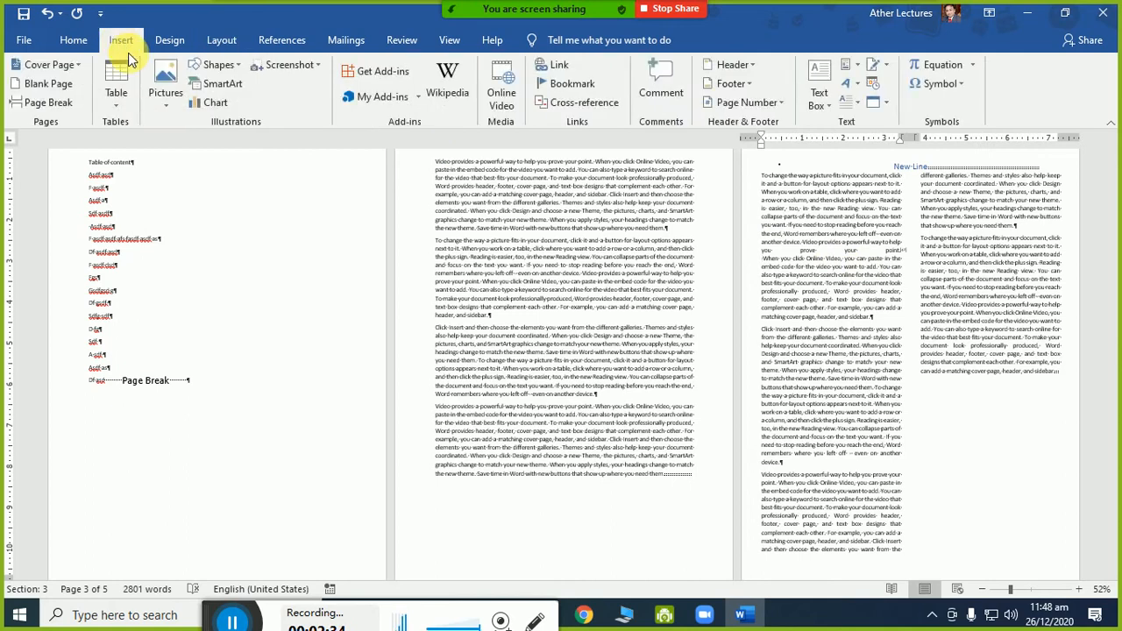
left_click(217, 65)
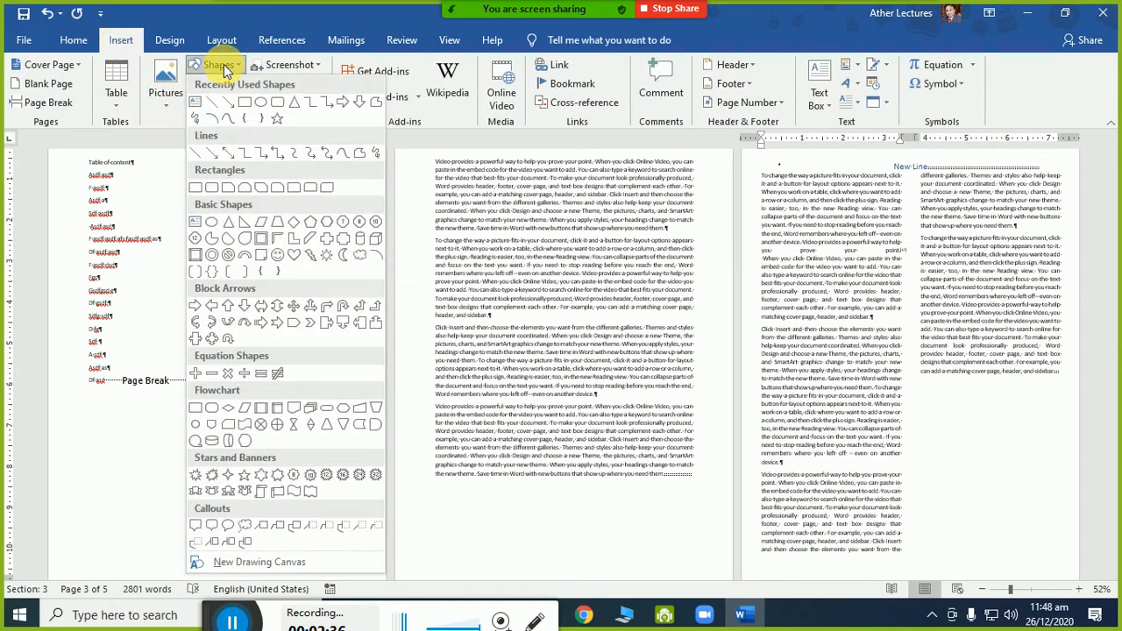
left_click(249, 108)
left_click_drag(779, 215, 826, 254)
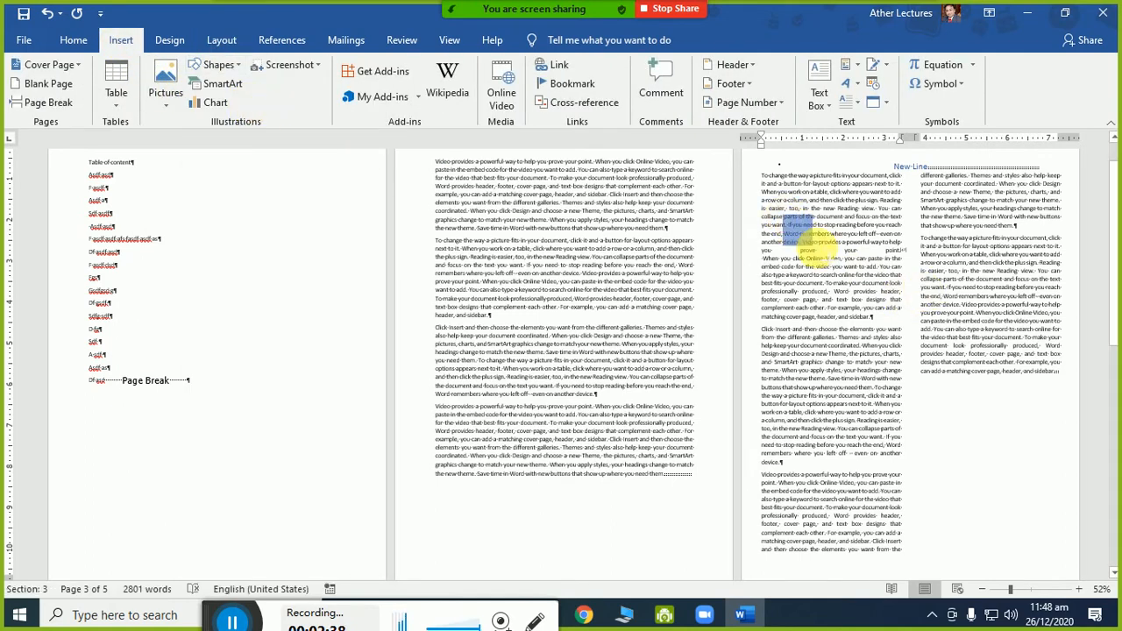
left_click(848, 227)
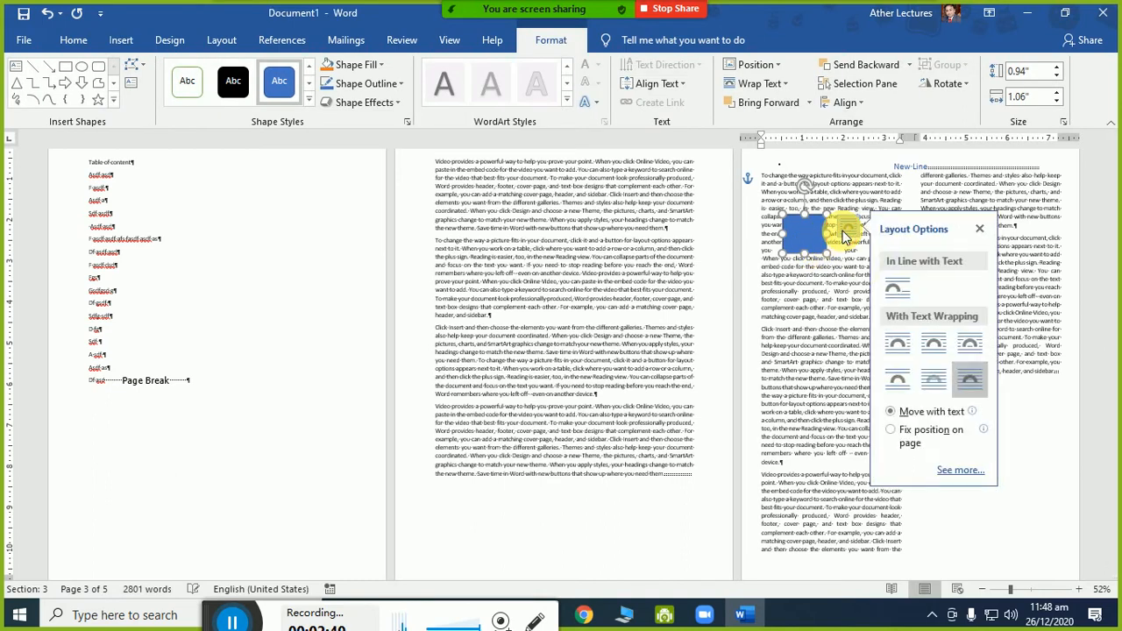
left_click(896, 349)
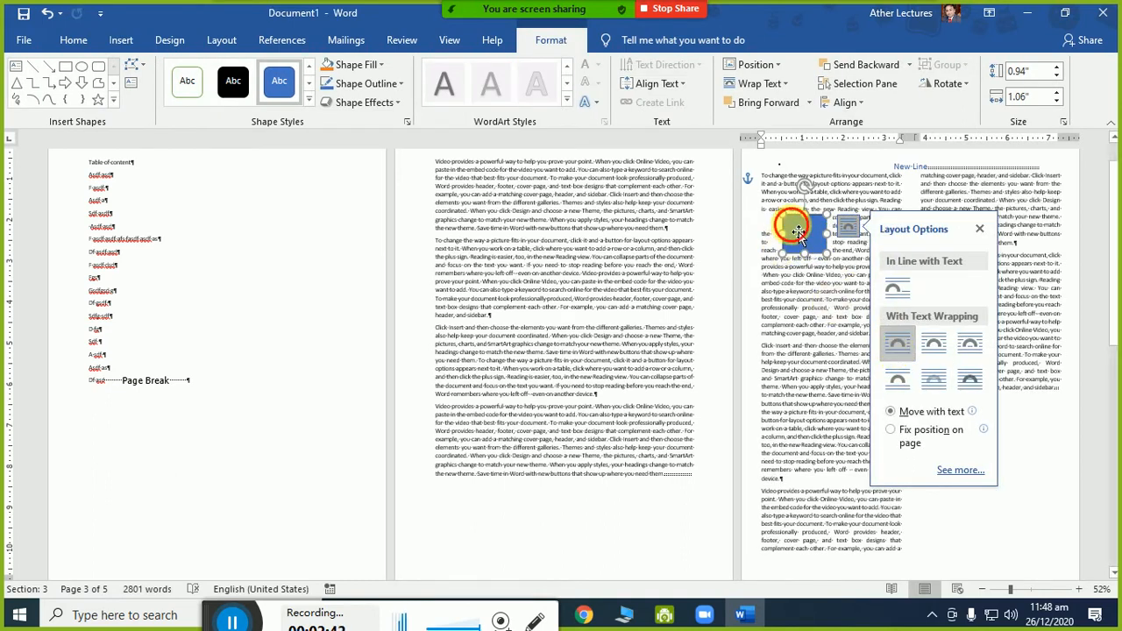
Step: Move the rectangle to the first column's left margin, just below the line ending in "powerful way to help"
left_click_drag(792, 220, 812, 267)
left_click(890, 293)
left_click(910, 271)
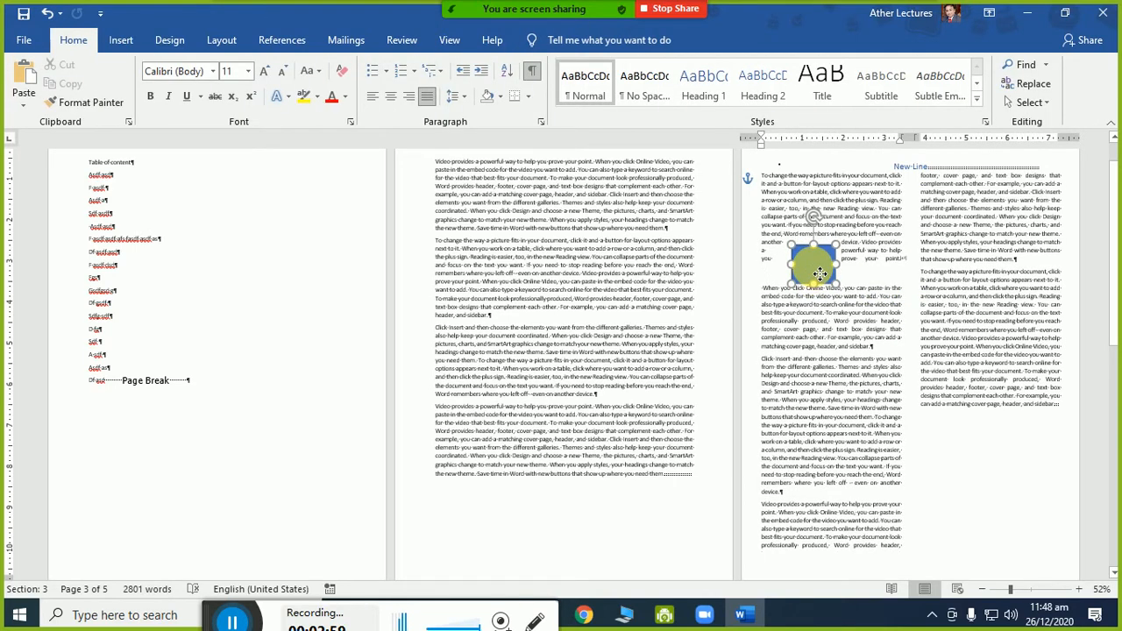
left_click(912, 255)
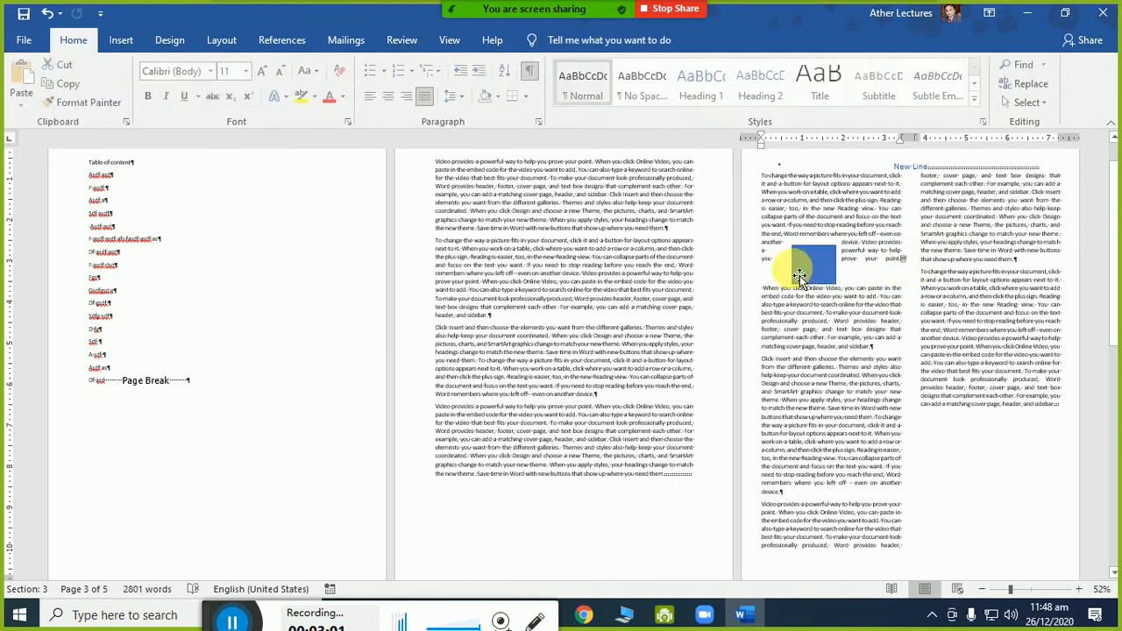
left_click_drag(826, 259, 791, 271)
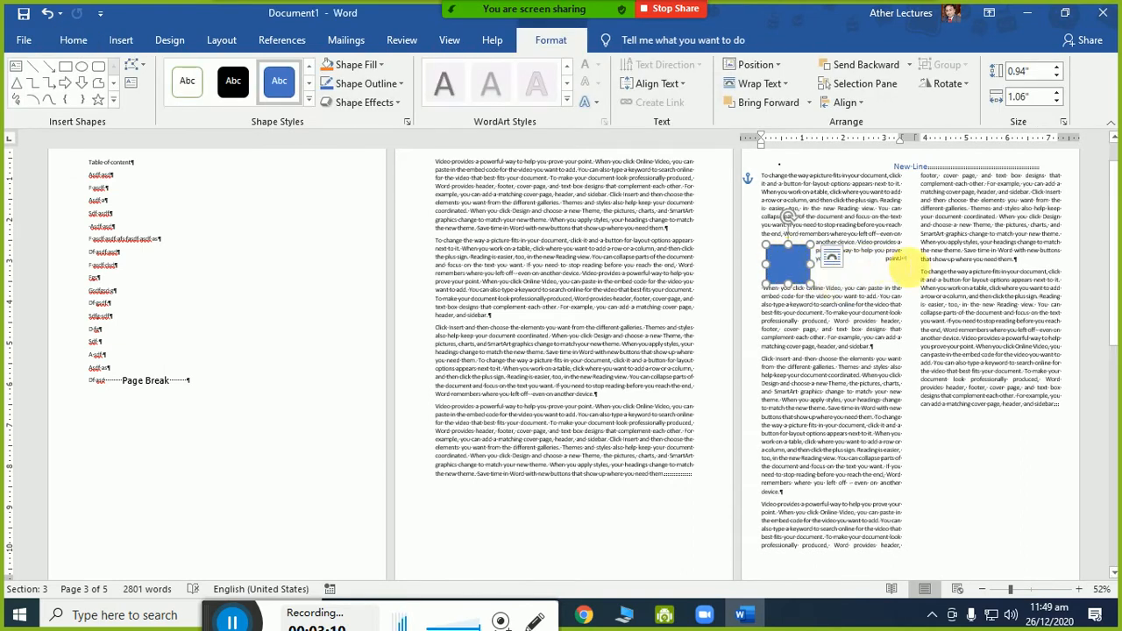
left_click(903, 259)
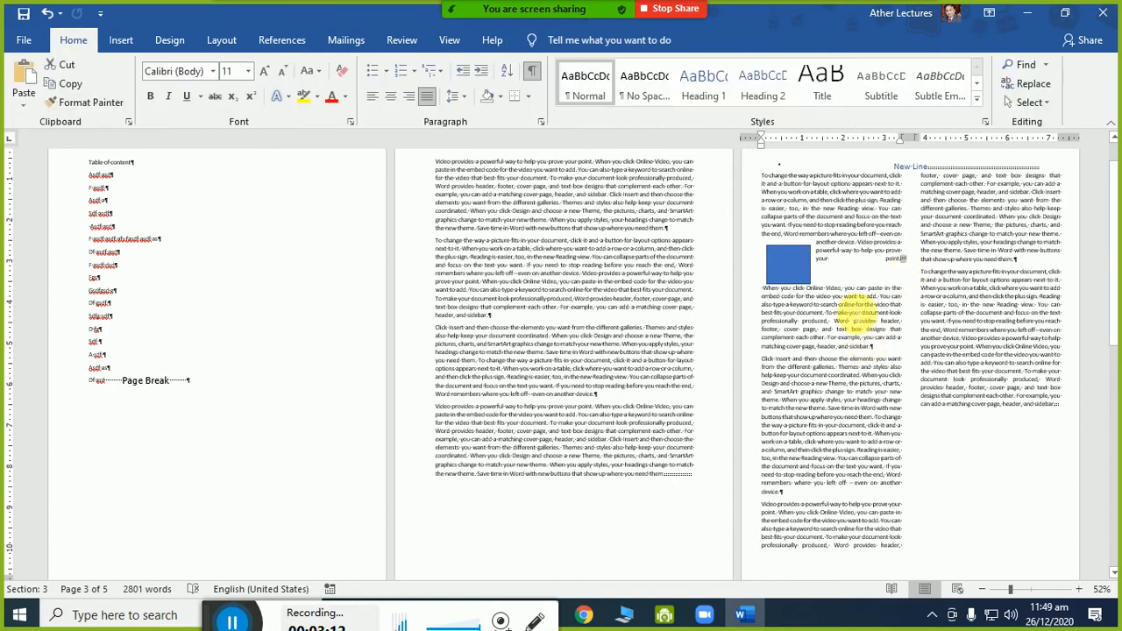
left_click_drag(781, 271, 783, 276)
left_click(903, 256)
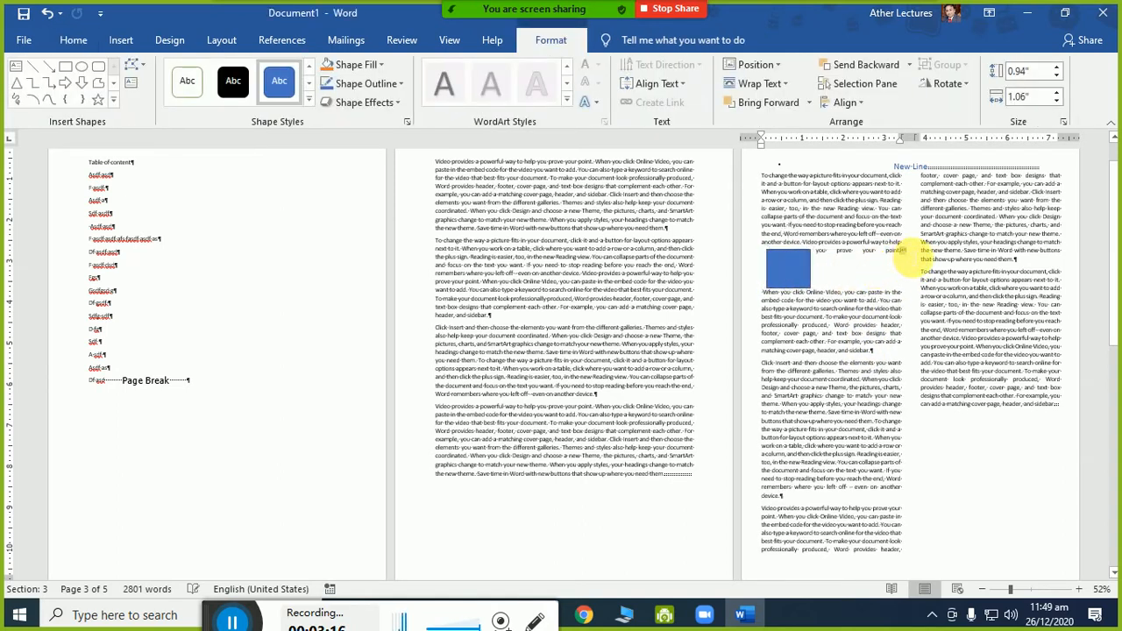
Step: Remove the text wrapping break, try a paragraph break in its place after "prove your point.", and undo the paragraph break
key("ctrl+z")
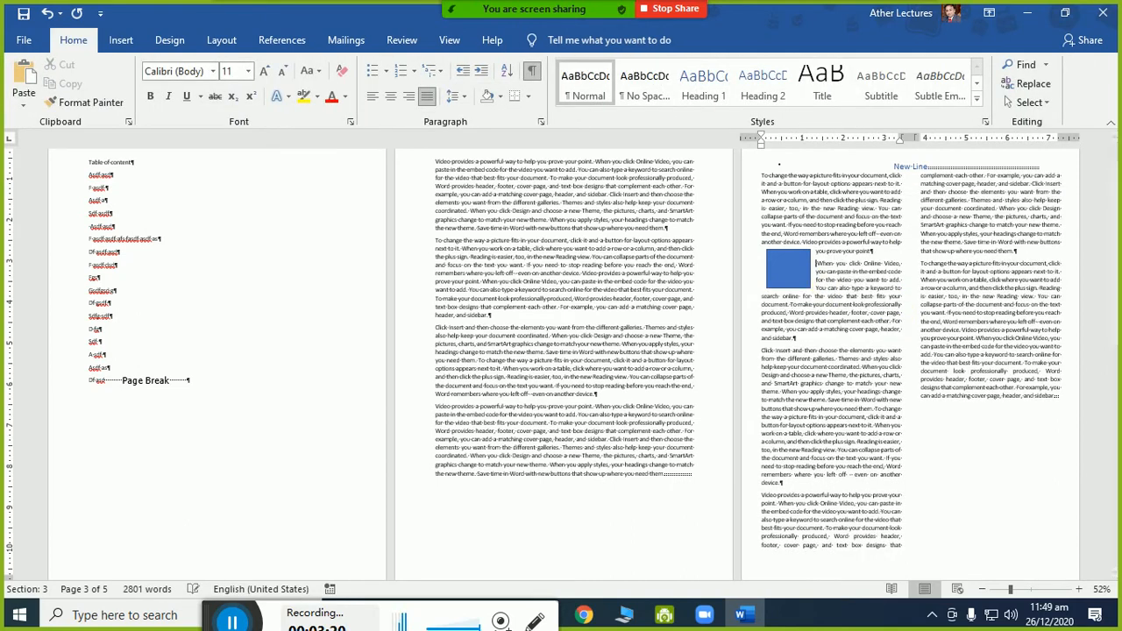
key("Return")
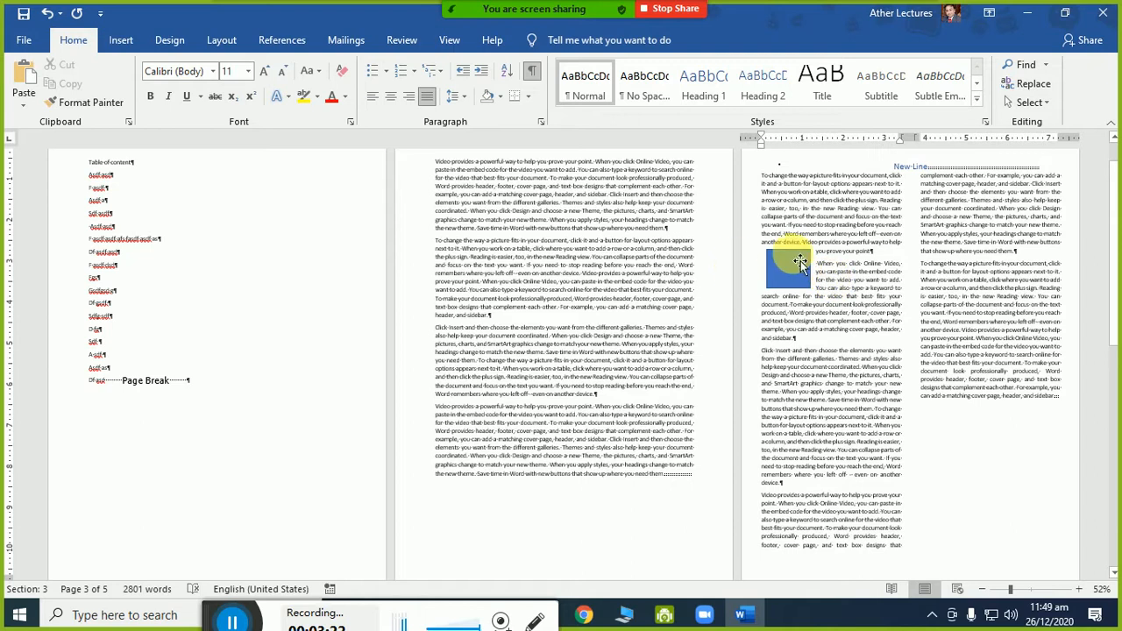
key("ctrl+z")
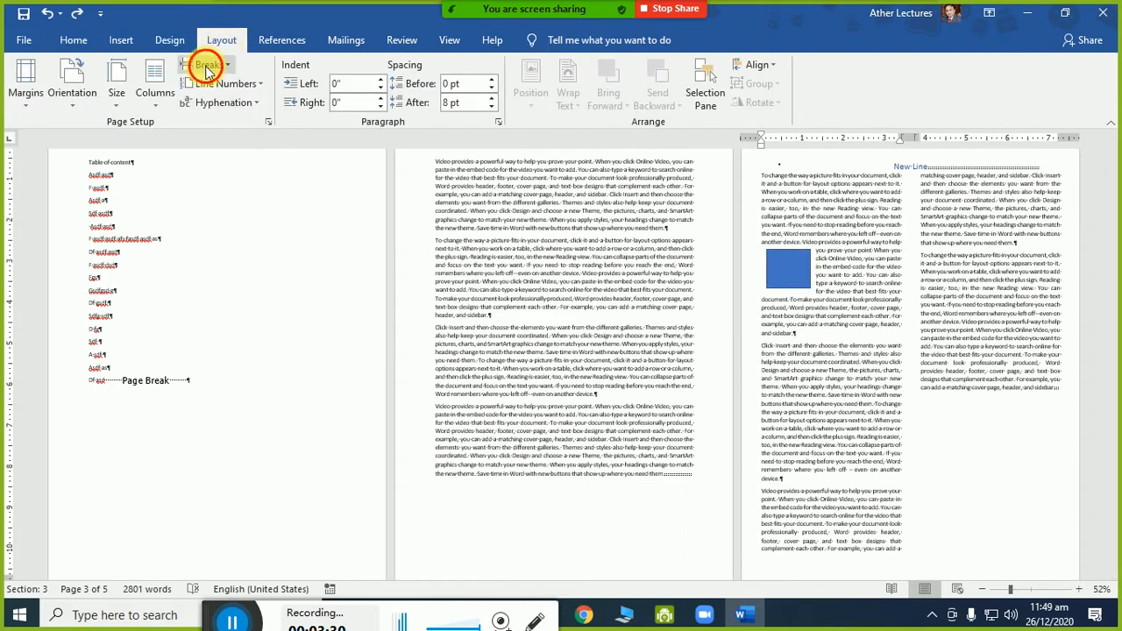
Step: Insert a text wrapping break after "prove your point" in page 3's first column, and move the rectangle slightly up to the column's left margin
left_click(206, 65)
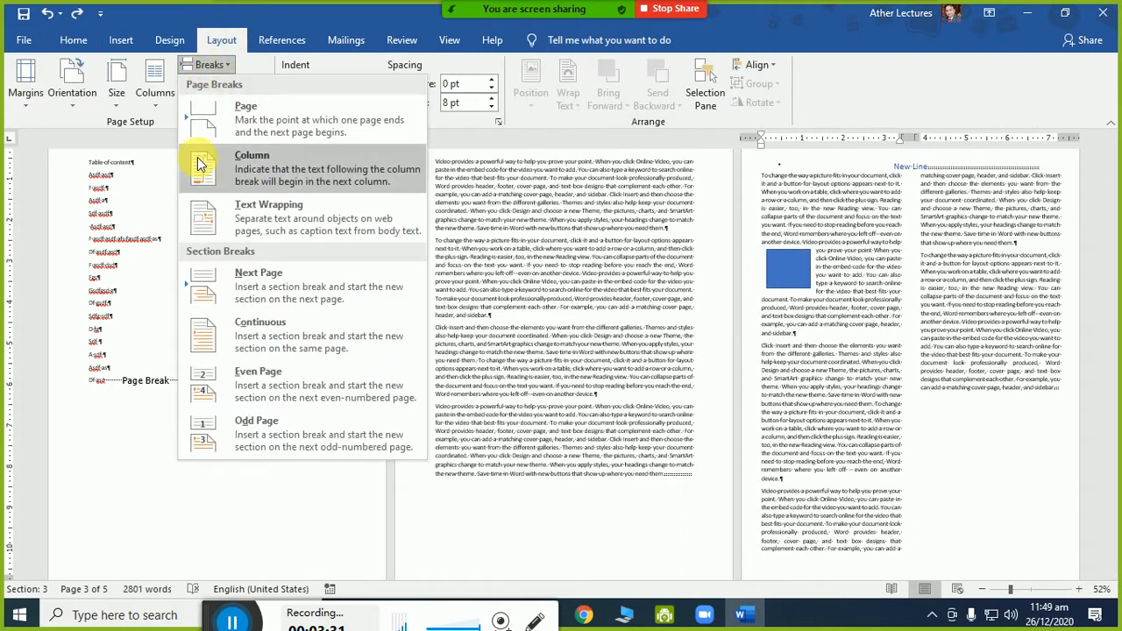
left_click(207, 226)
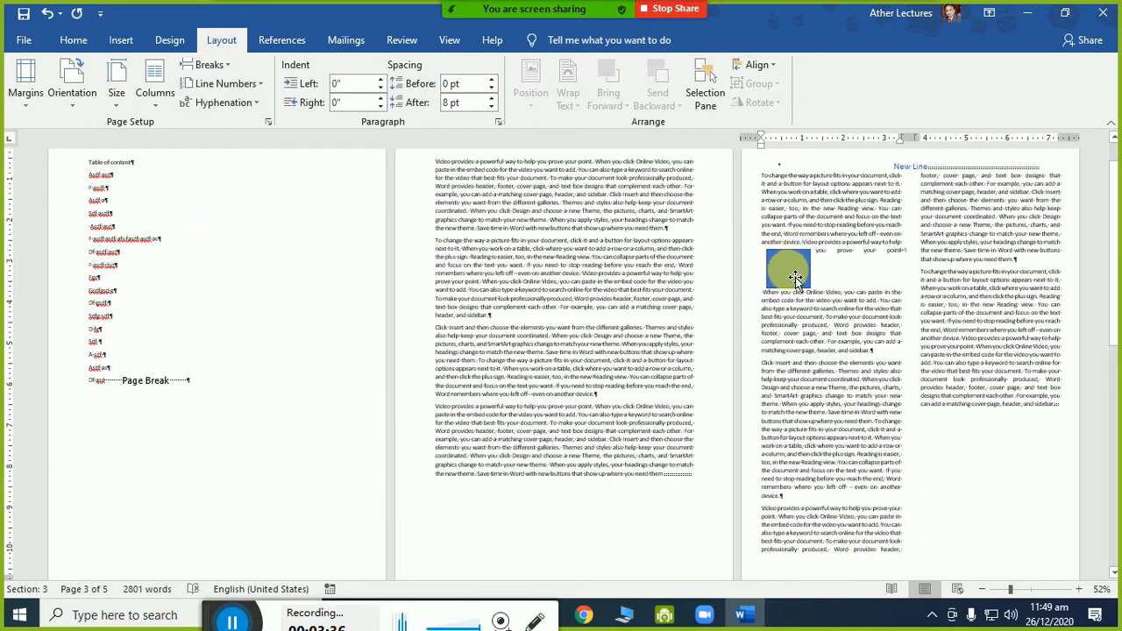
left_click_drag(795, 277, 785, 257)
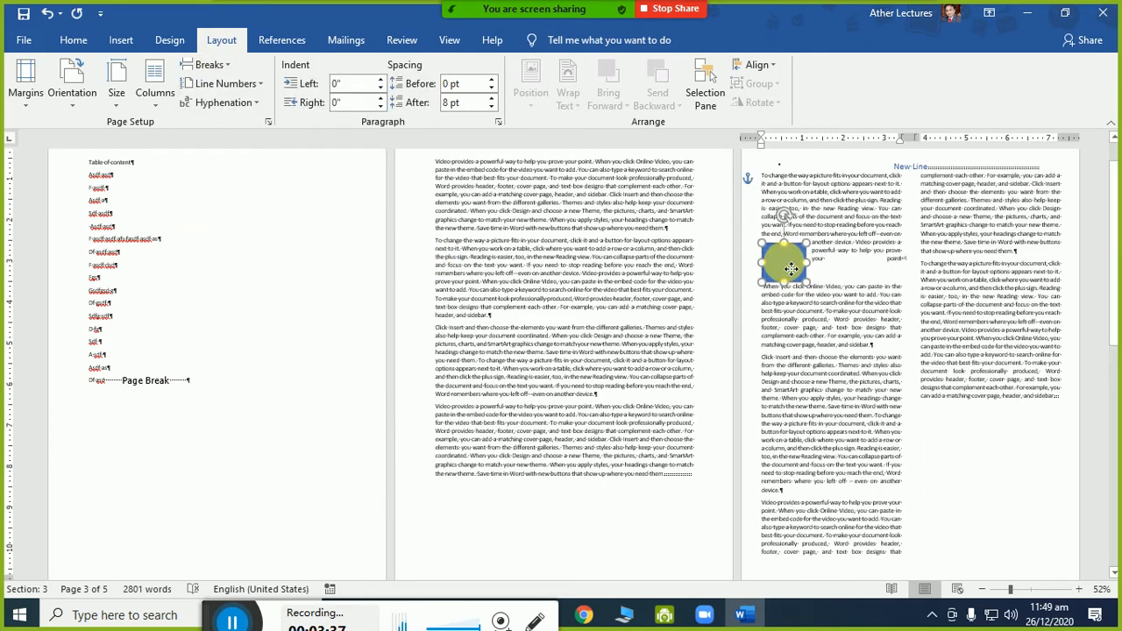
Step: Switch to Web Layout and enlarge the rectangle to about 7.9" wide and 2" high to examine the text around it
left_click(958, 589)
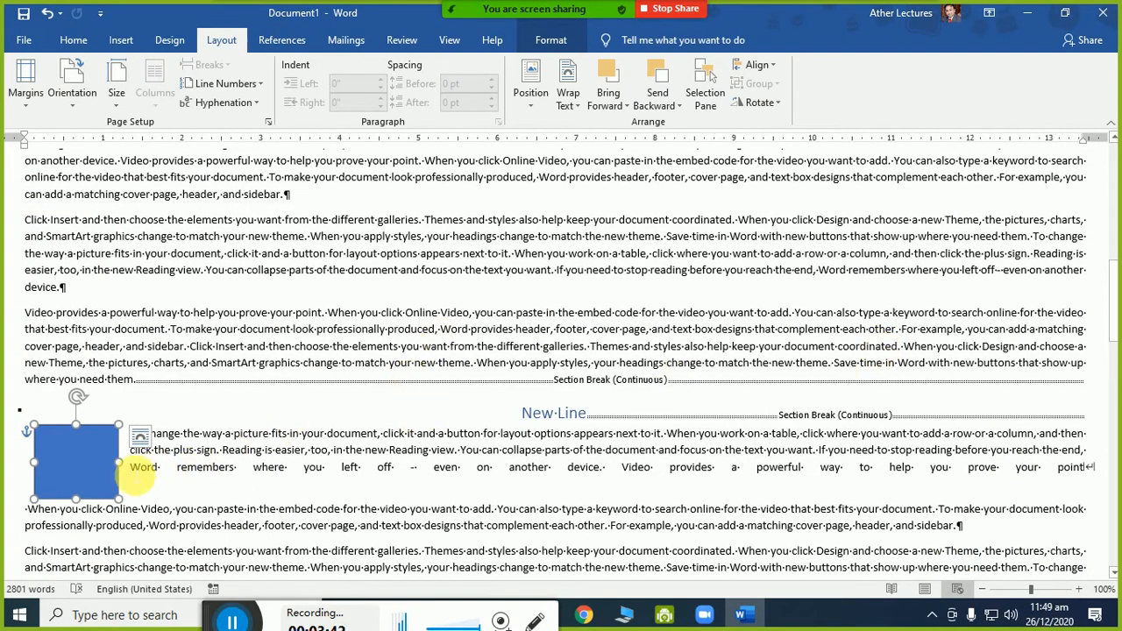
left_click_drag(115, 499, 658, 566)
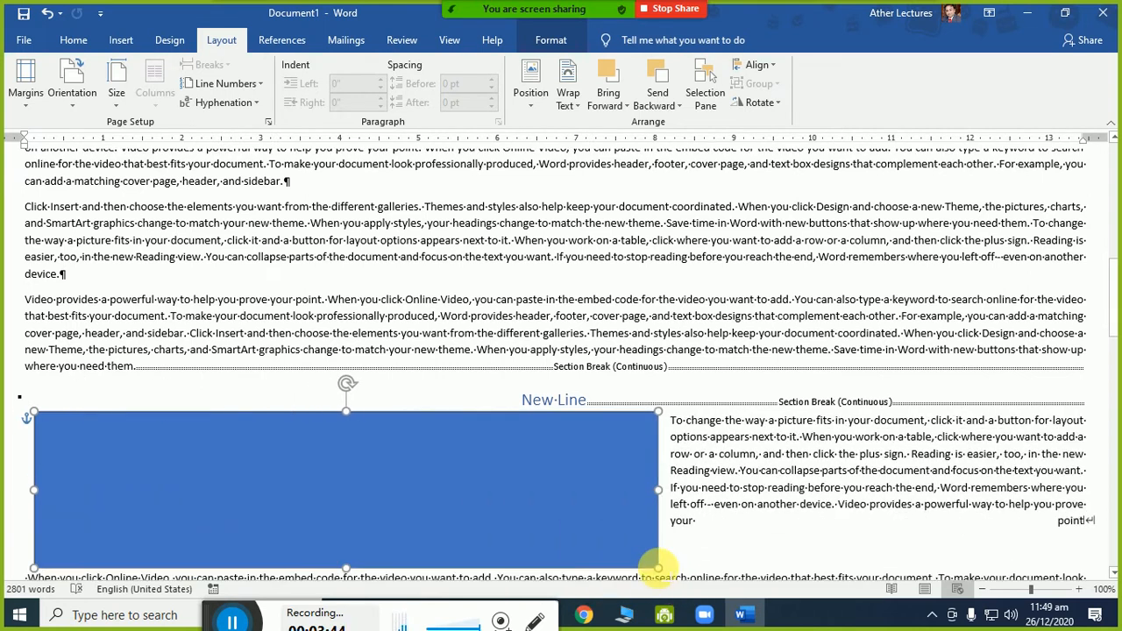
scroll(571, 486, "down", 2)
left_click_drag(439, 421, 443, 470)
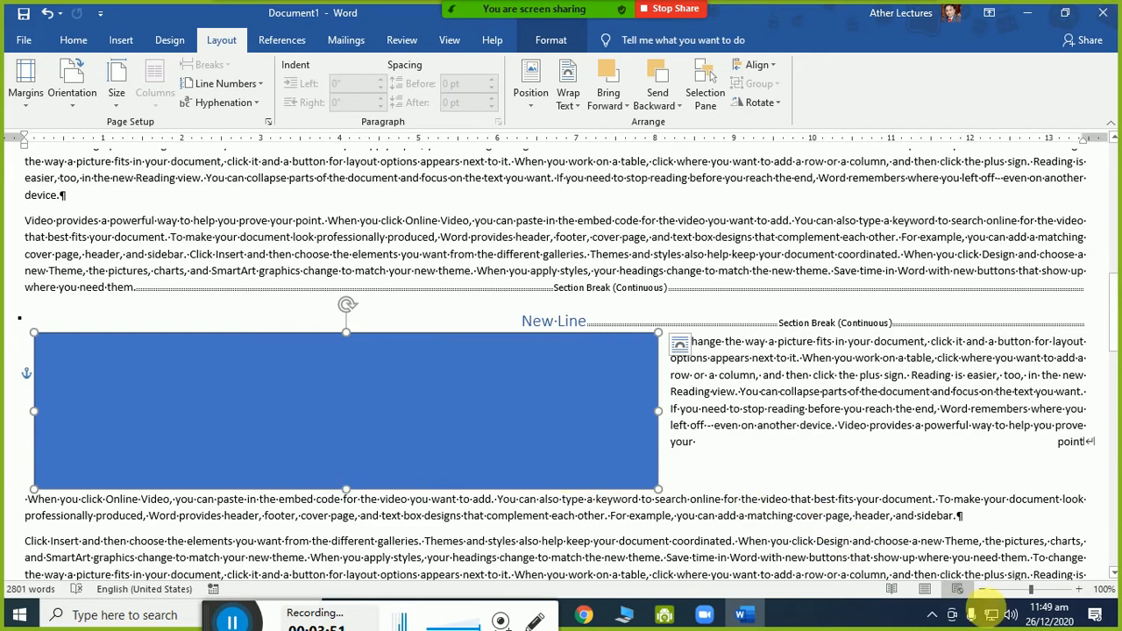
Step: Return to Print Layout and undo the rectangle's enlargement
left_click(927, 592)
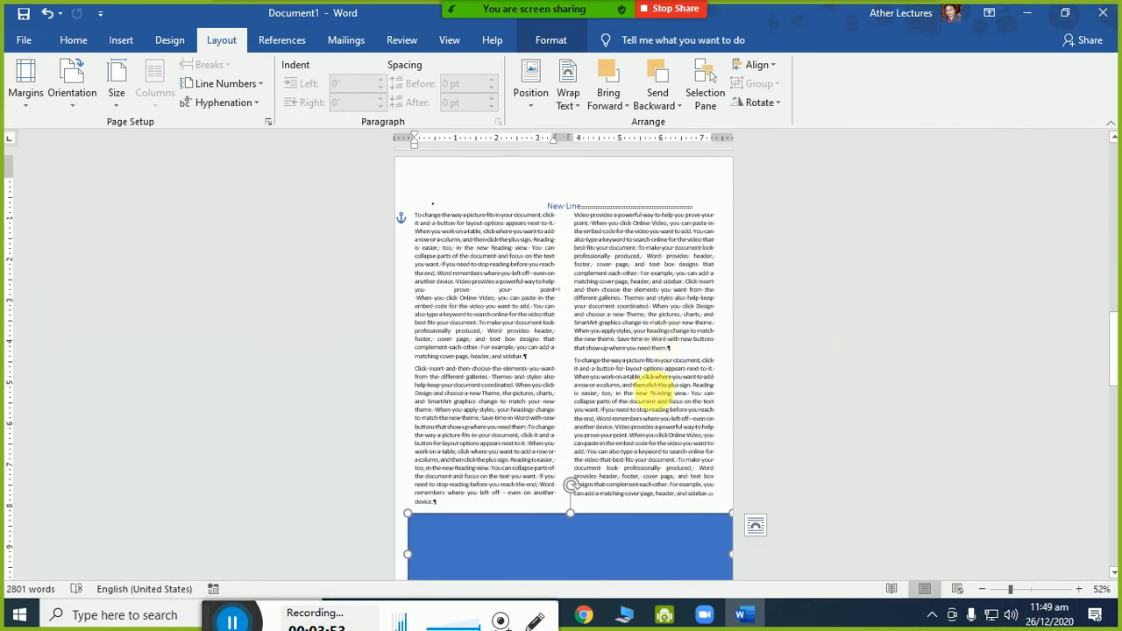
key("ctrl+z")
key("ctrl+z")
key("ctrl+z")
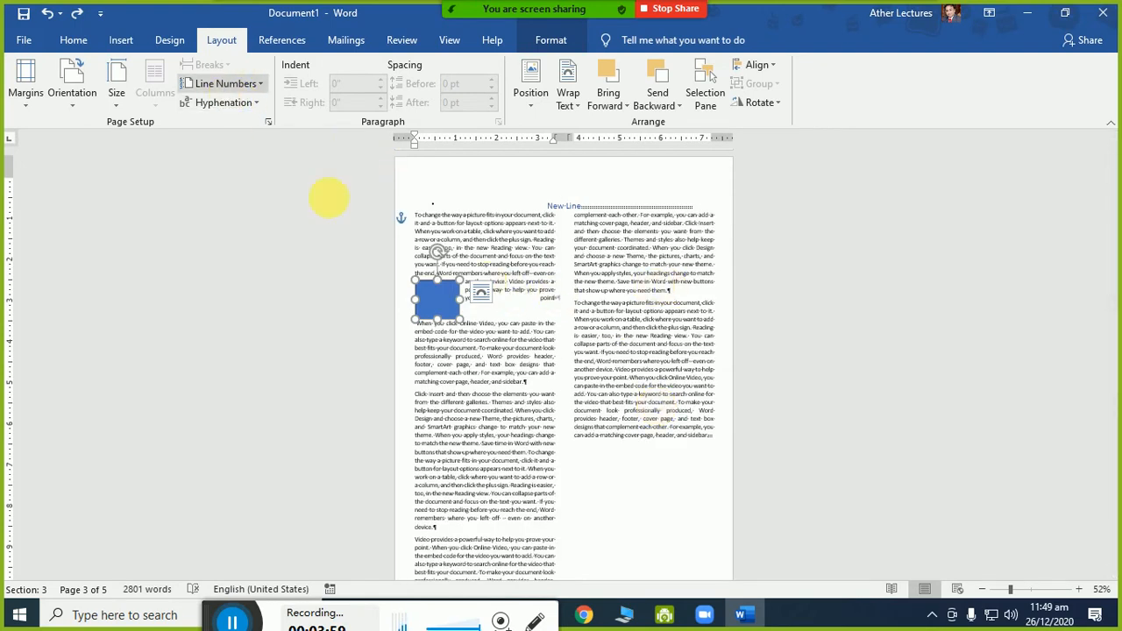
Step: Compare whether the Breaks command is available with the cursor in the first column's text and with the rectangle selected
left_click(524, 282)
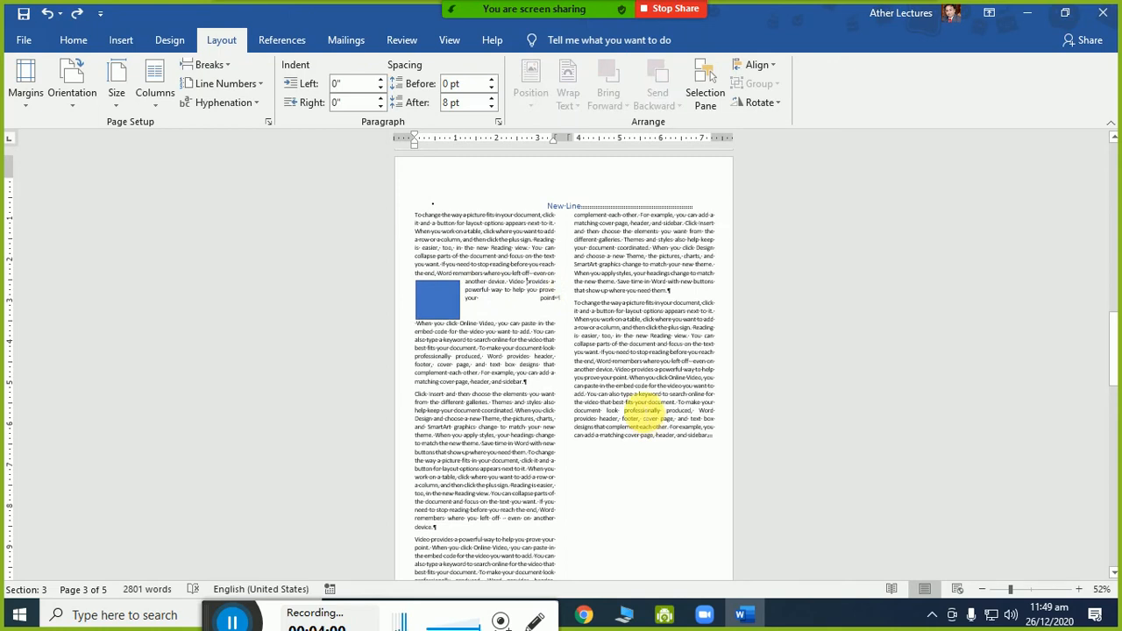
left_click(438, 311)
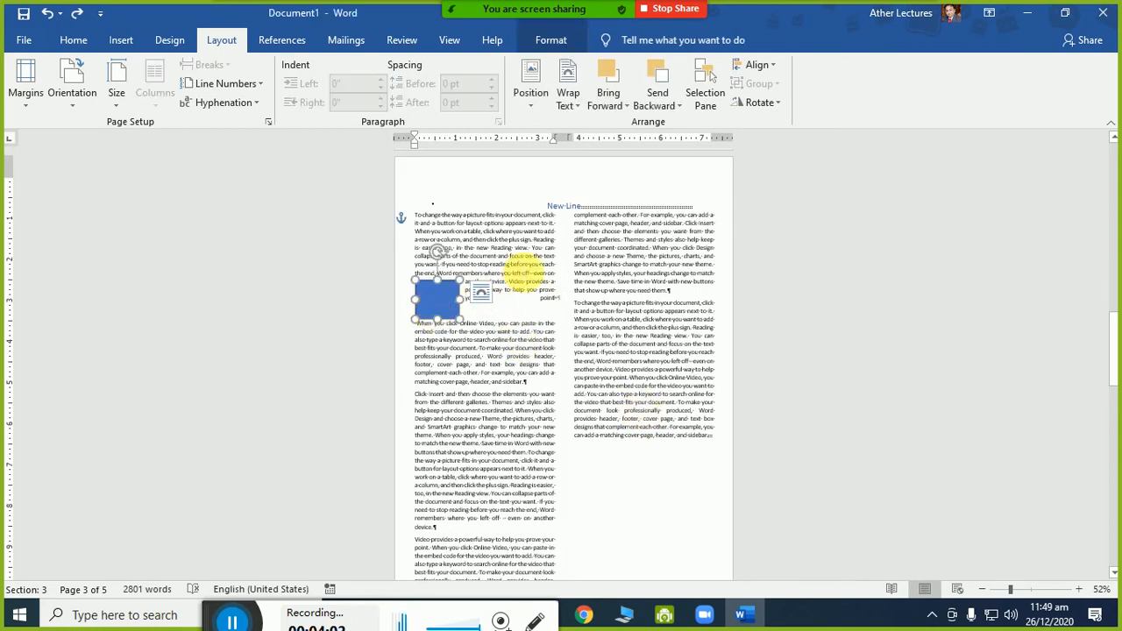
left_click(523, 273)
left_click_drag(500, 239, 521, 284)
left_click(436, 307)
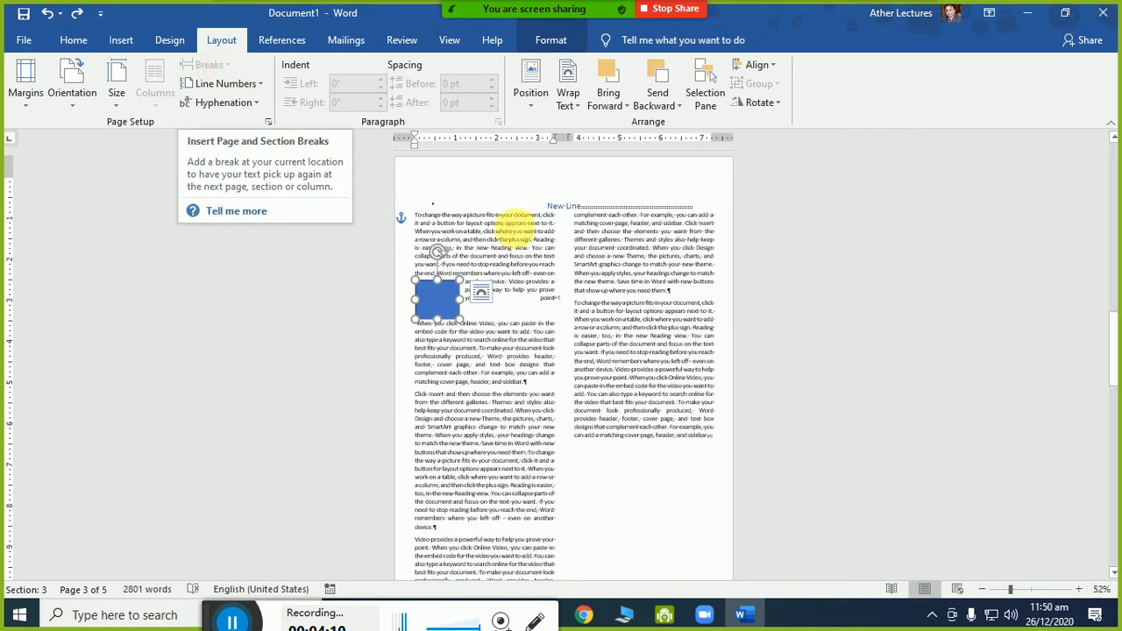
left_click(477, 247)
left_click(448, 301)
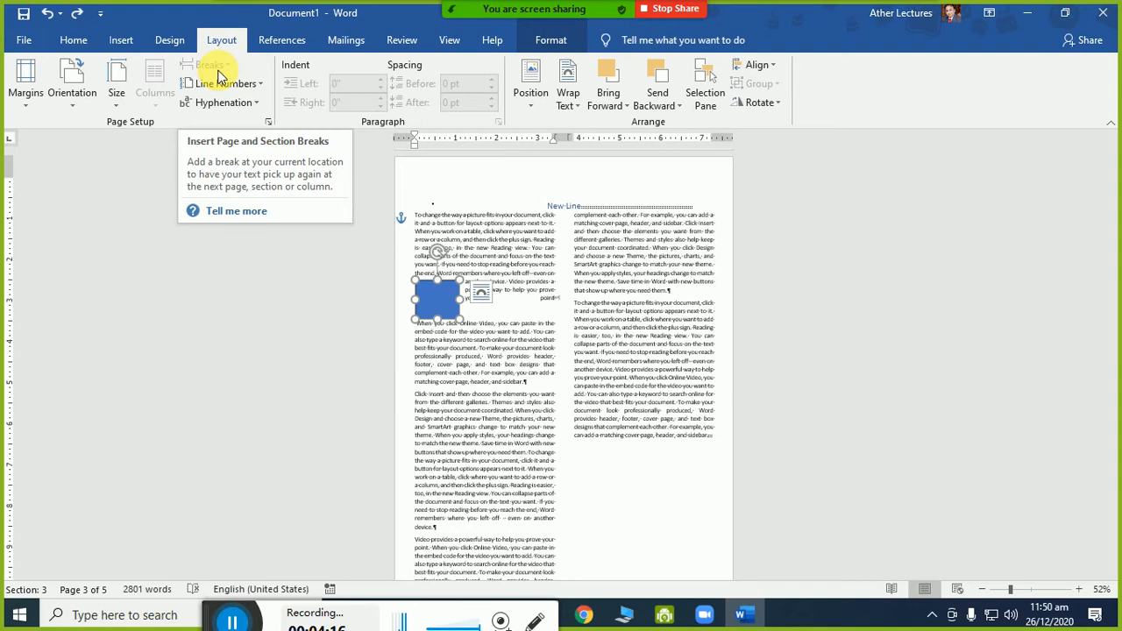
Step: Delete the blue rectangle from the first column of page 3
left_click(491, 231)
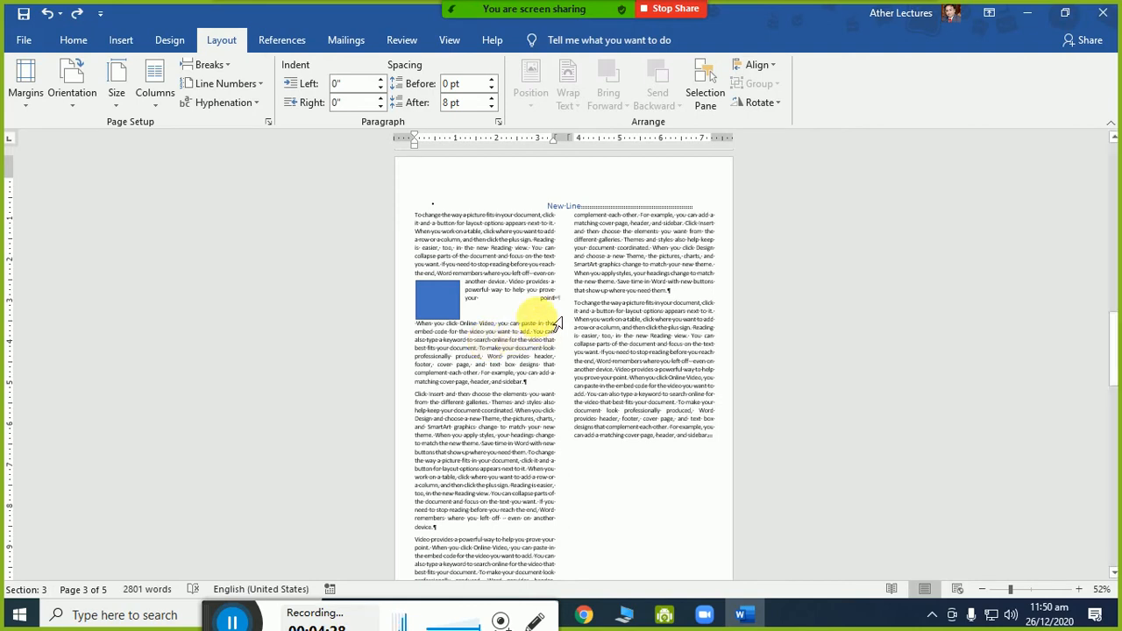
left_click(455, 301)
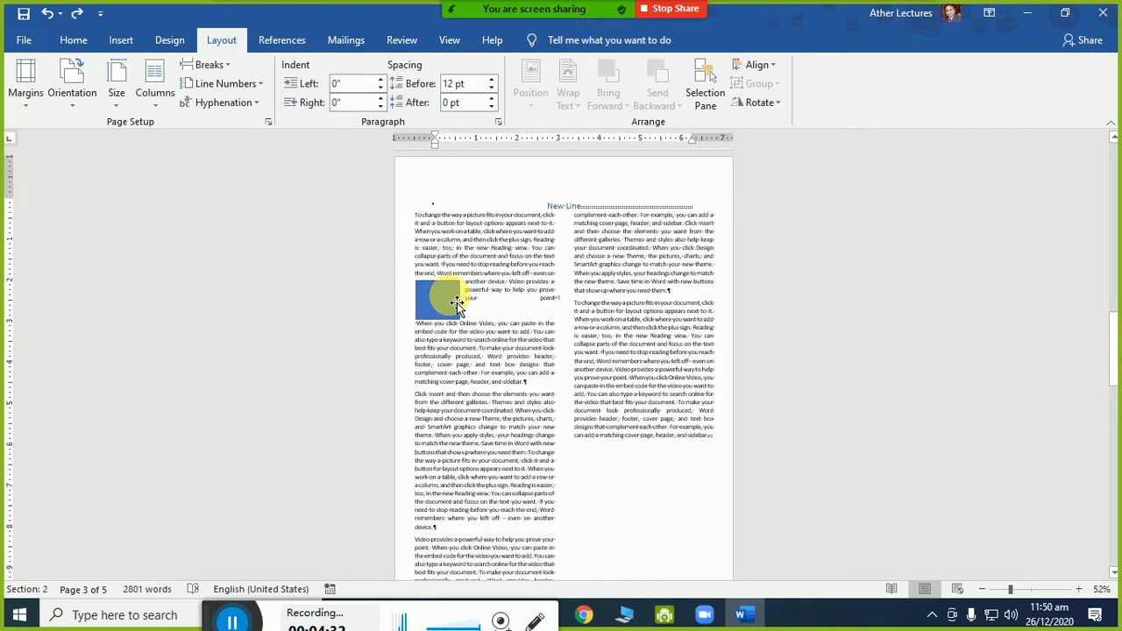
key("Delete")
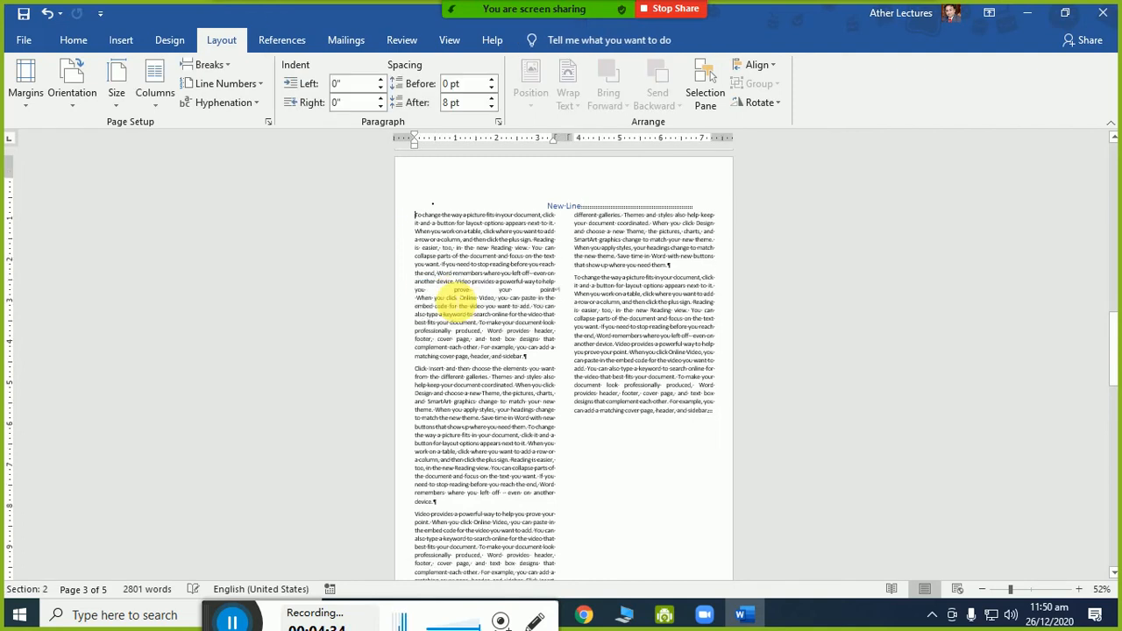
Step: Set the zoom to Many pages with three pages side by side
scroll(458, 303, "down", 4)
scroll(459, 302, "down", 1)
scroll(454, 298, "up", 3)
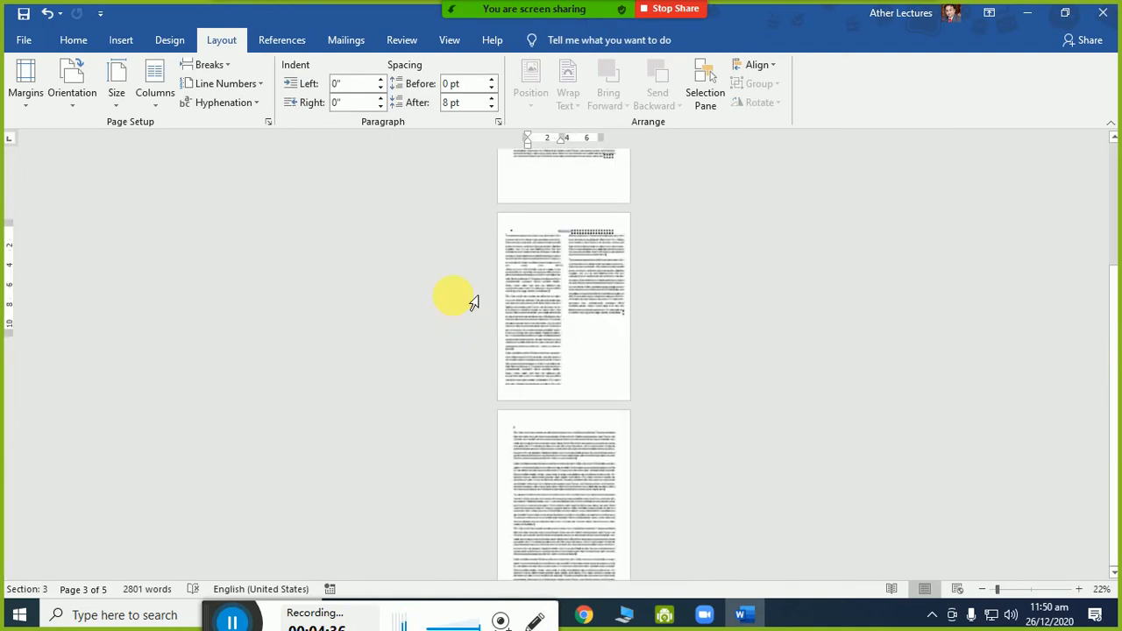
left_click(1100, 589)
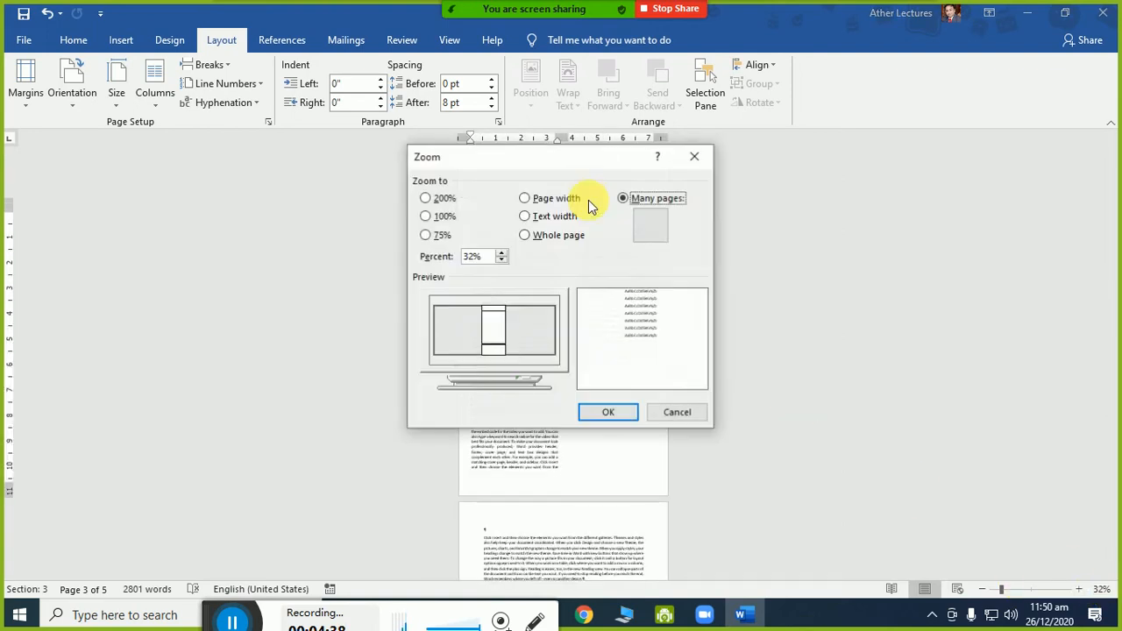
left_click(650, 226)
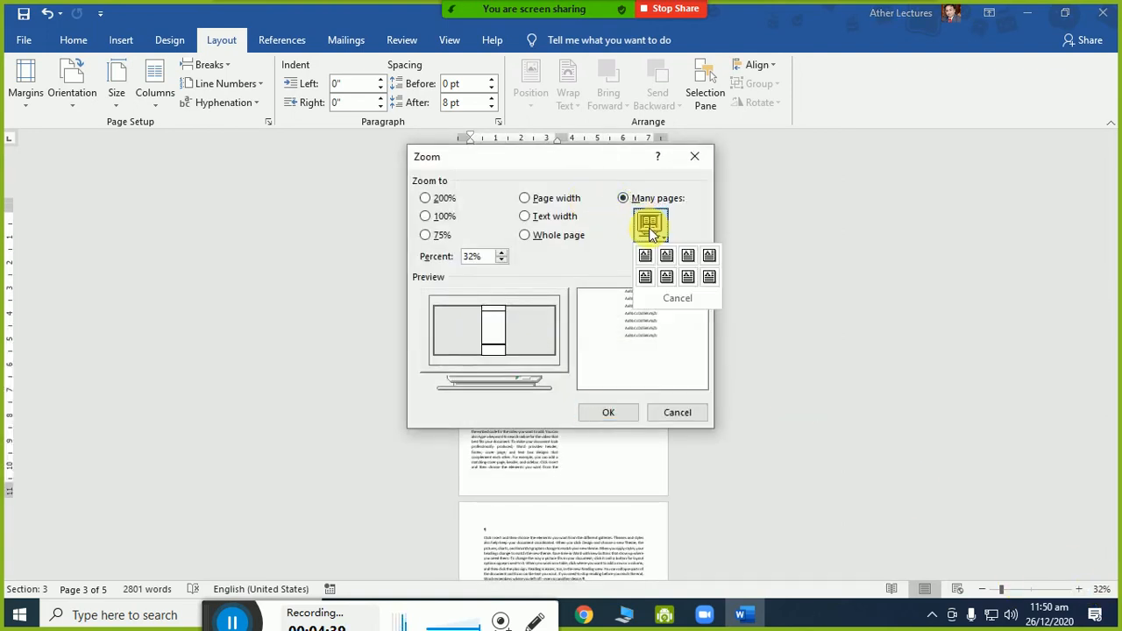
left_click(688, 257)
left_click(608, 414)
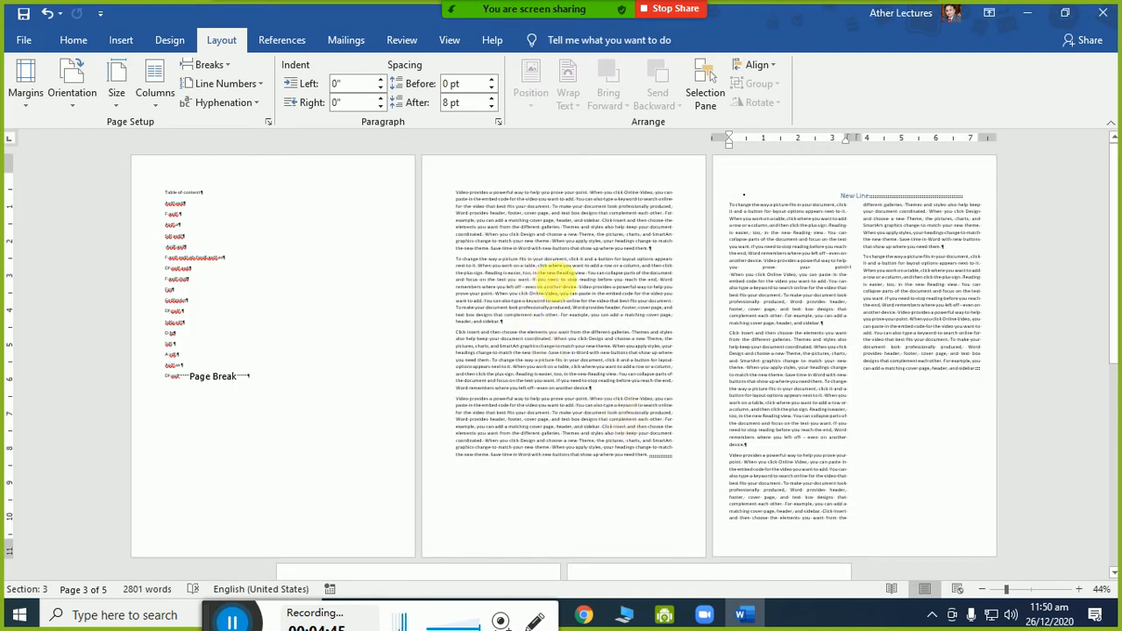
Step: Insert a text wrapping break after "If you need to" in the second paragraph of page 2, and left-align that paragraph
left_click(579, 281)
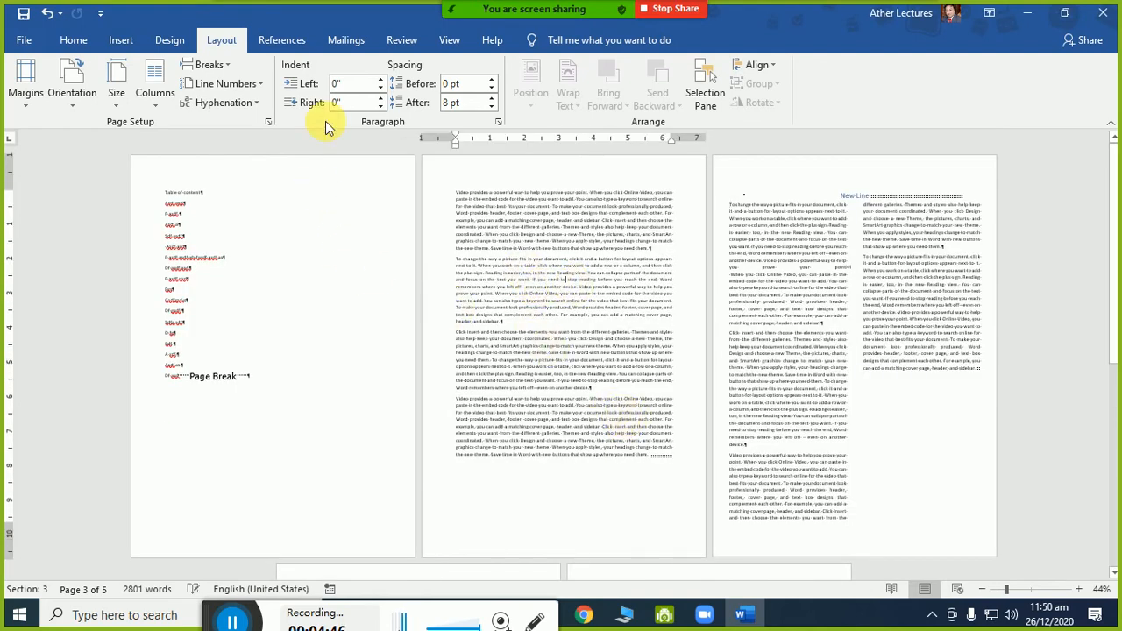
left_click(209, 64)
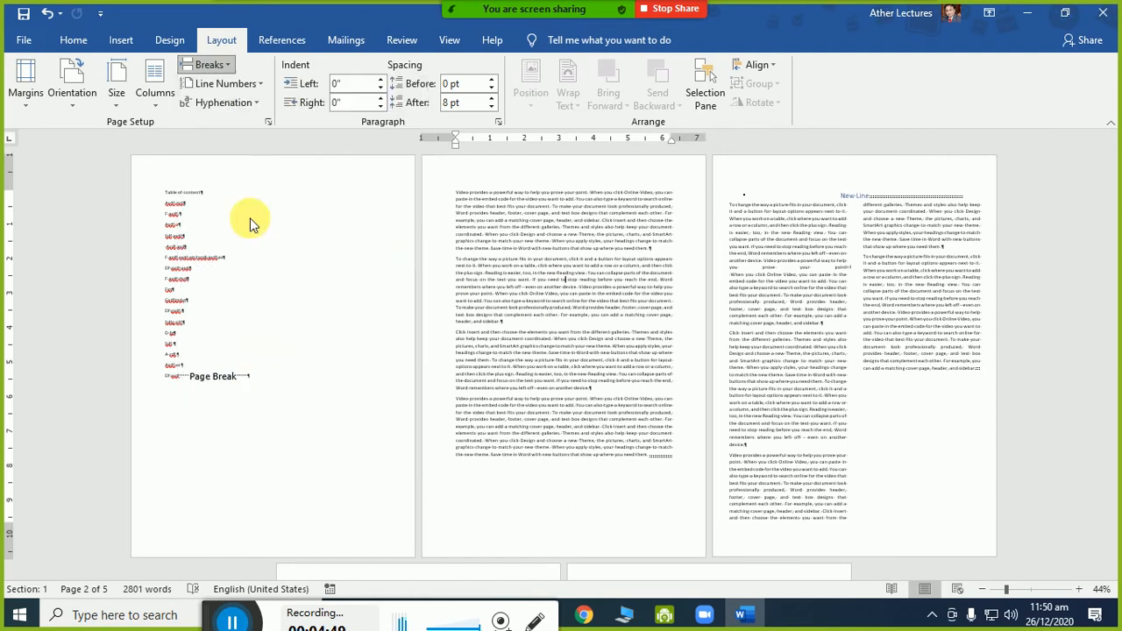
left_click(249, 222)
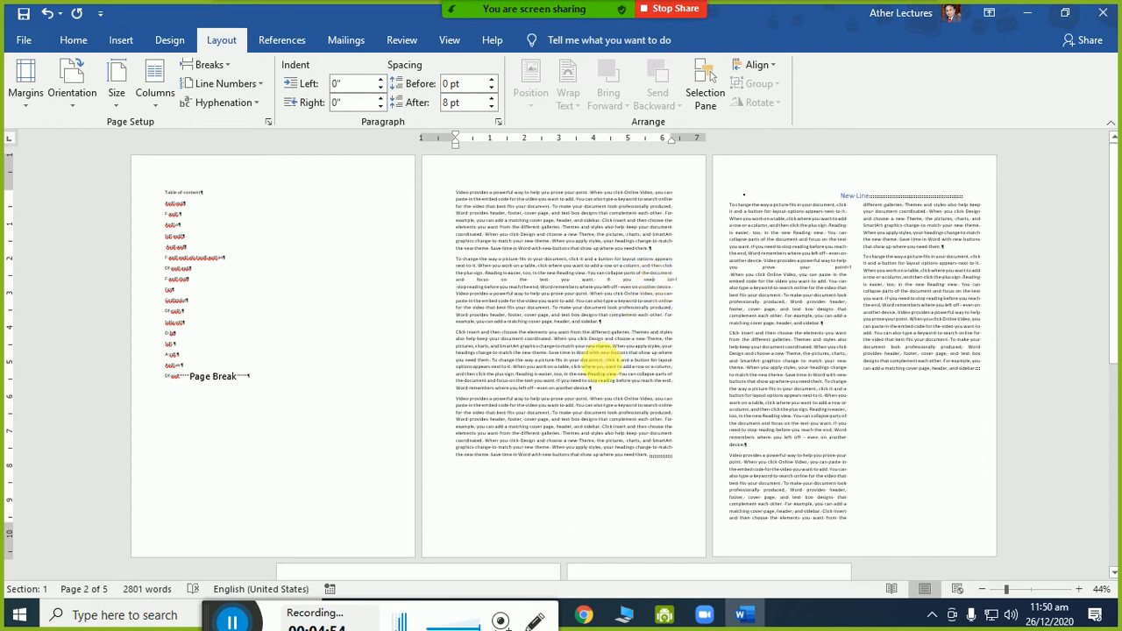
key("ctrl+l")
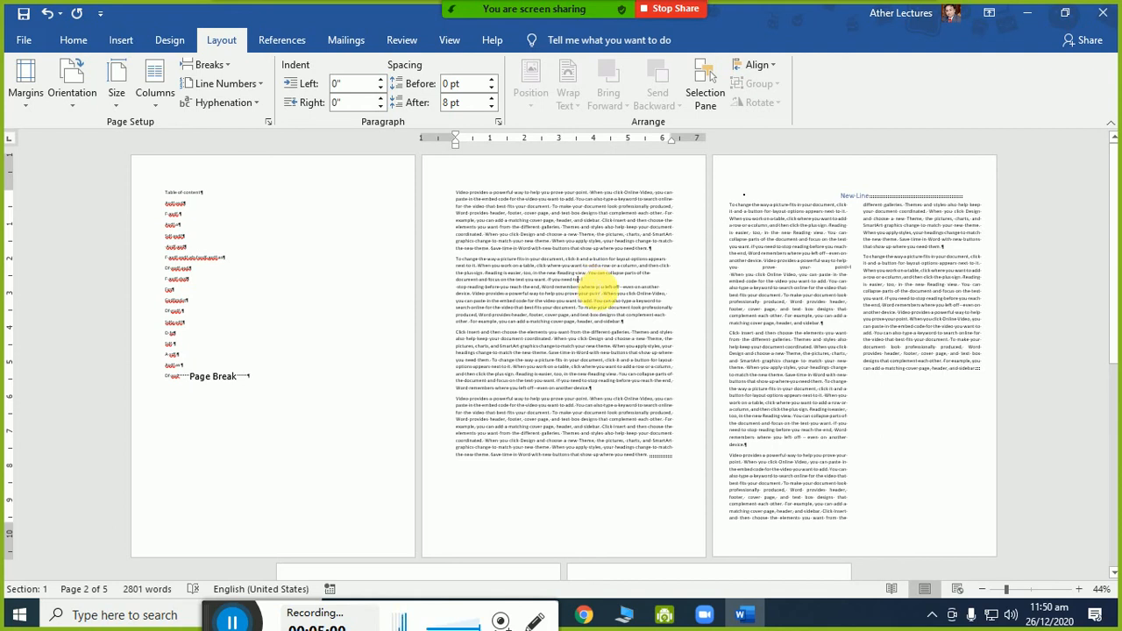
Step: Select the text wrapping break mark after "If you need to" on page 2
scroll(599, 287, "up", 5, "ctrl")
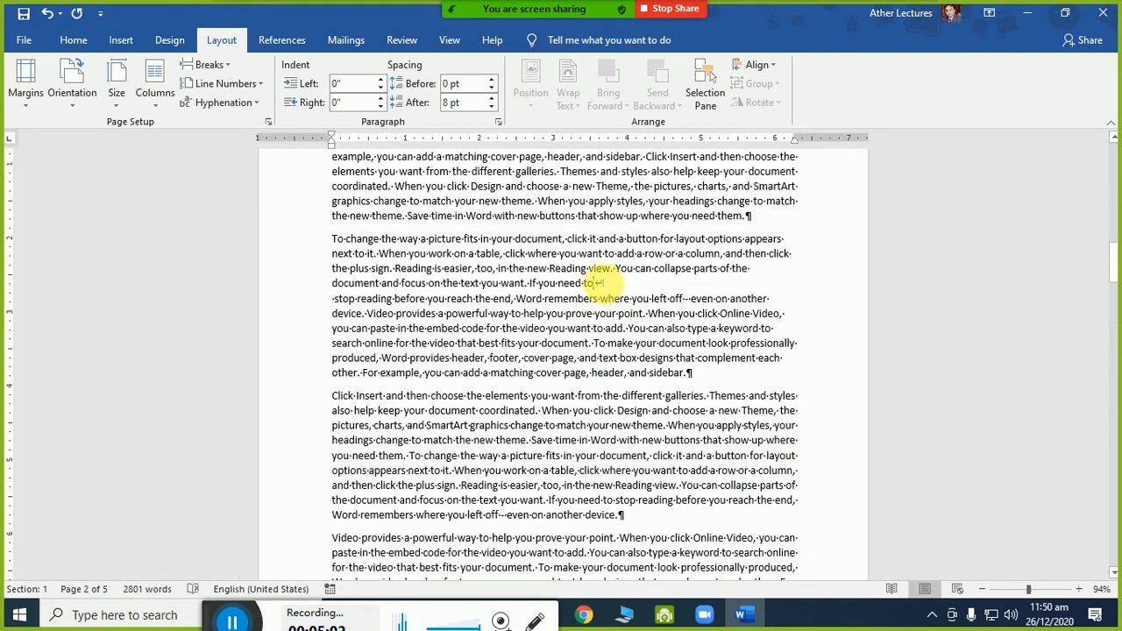
left_click_drag(604, 284, 612, 288)
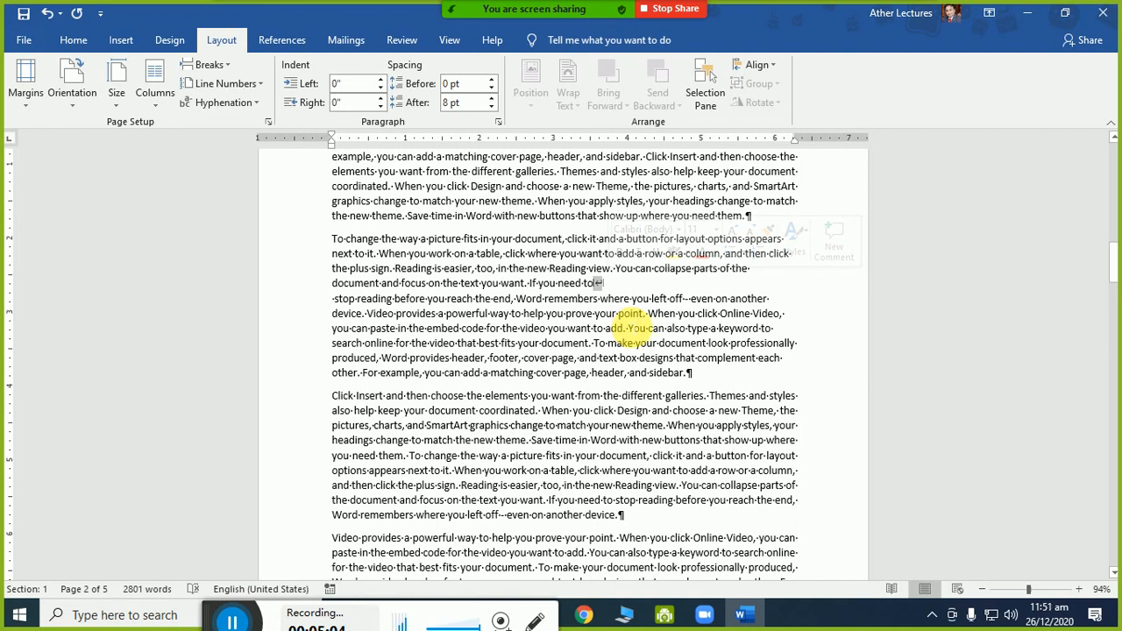